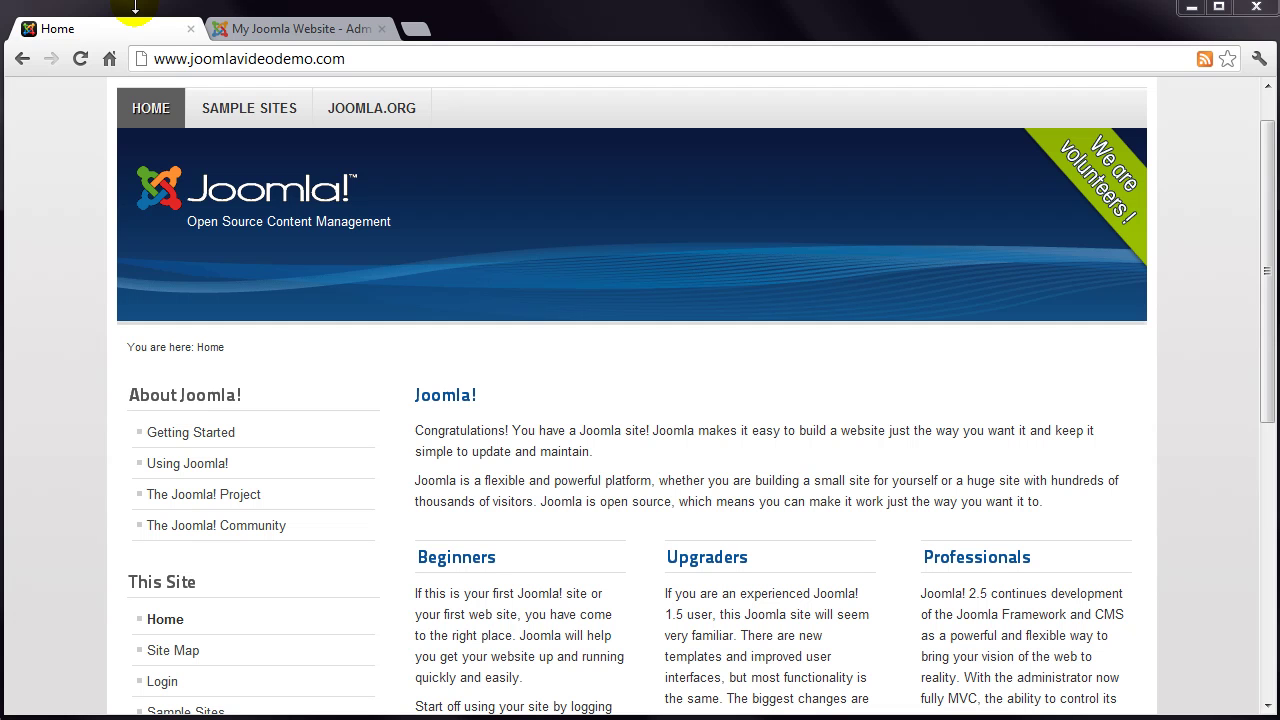
Step: Log in to the Joomla administration backend with the prefilled credentials and open the Module Manager
{"action": "left_click", "coordinate": [277, 30]}
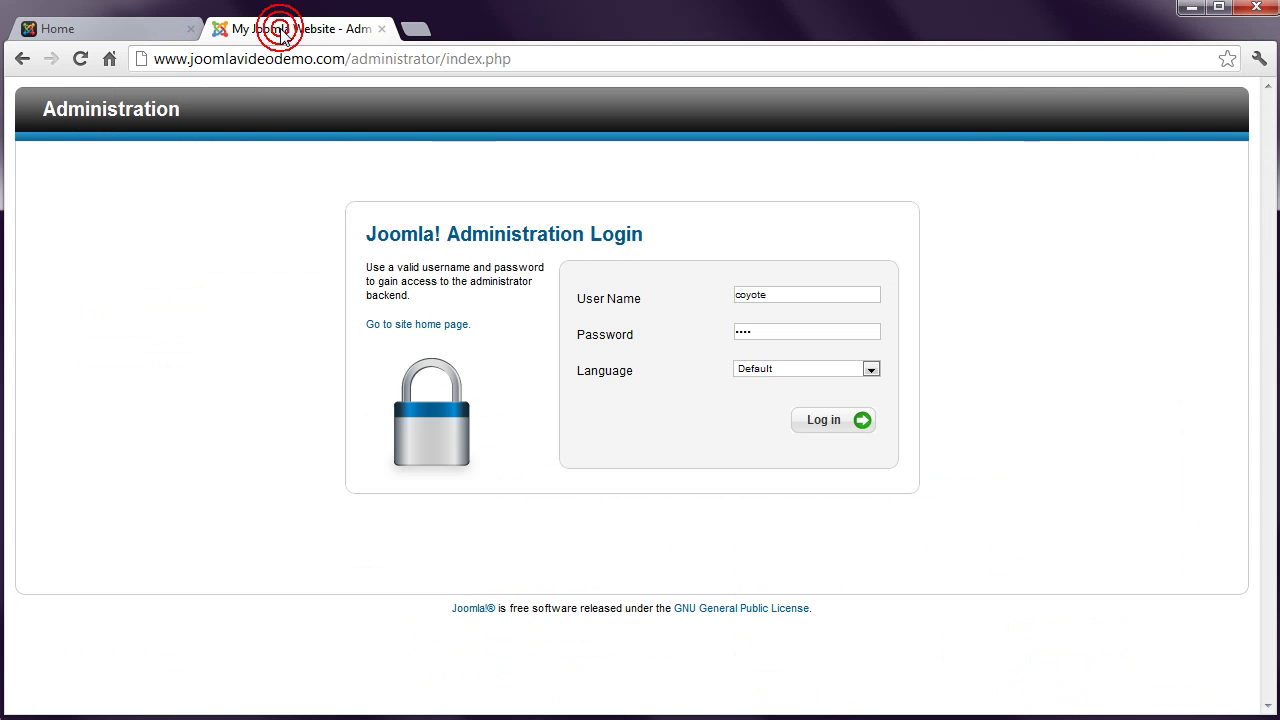
{"action": "left_click", "coordinate": [836, 425]}
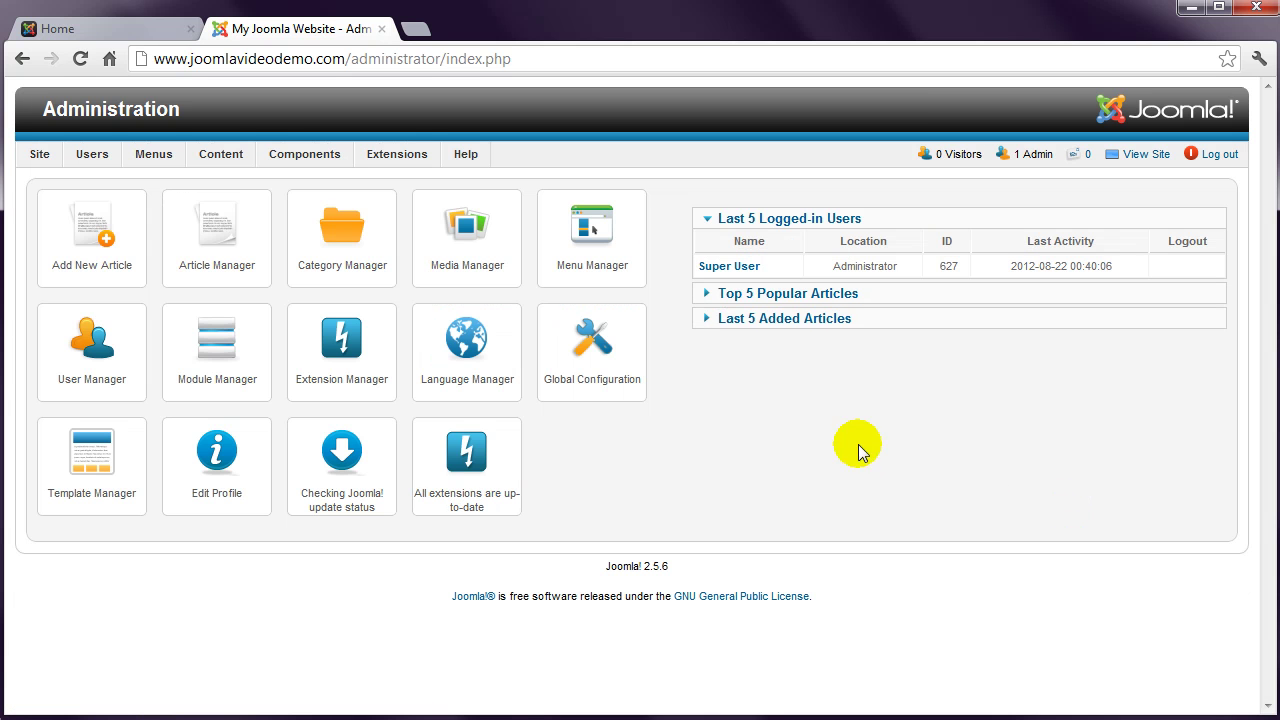
{"action": "mouse_move", "coordinate": [414, 158]}
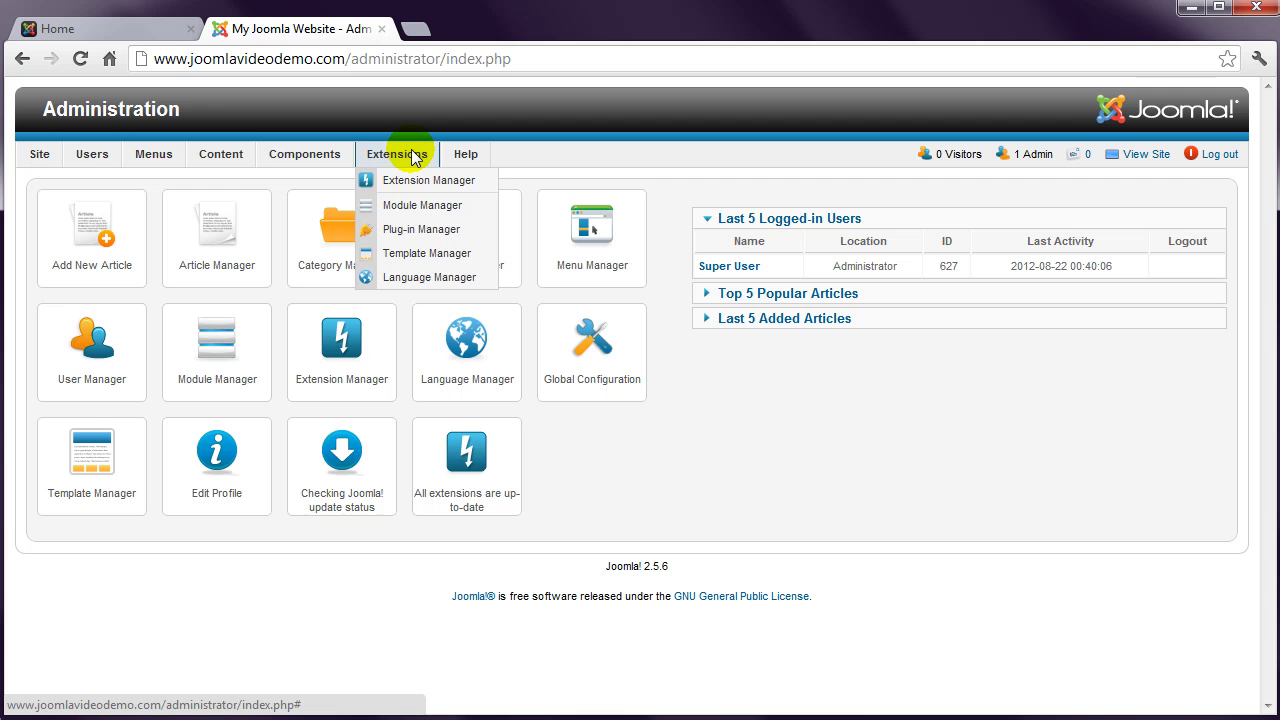
{"action": "left_click", "coordinate": [421, 207]}
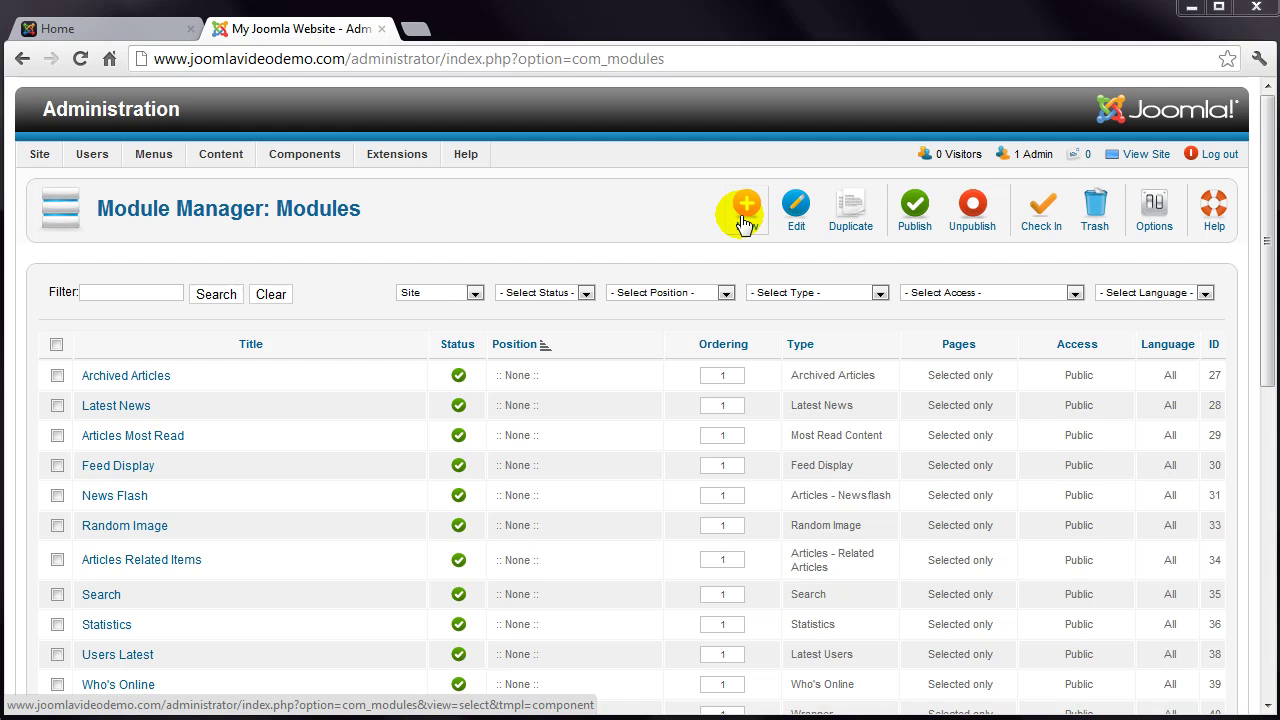
Step: Create a new Menu module titled "Articles" that displays the Our Articles menu
{"action": "left_click", "coordinate": [743, 210]}
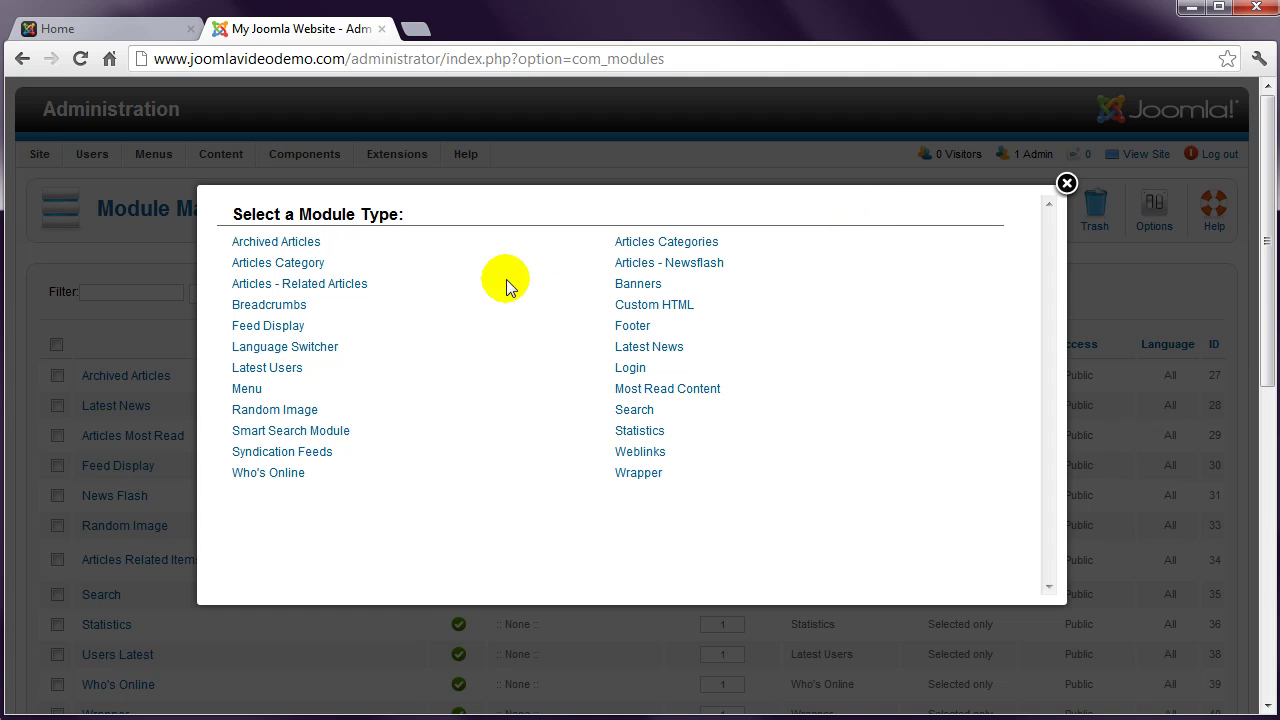
{"action": "left_click", "coordinate": [247, 390]}
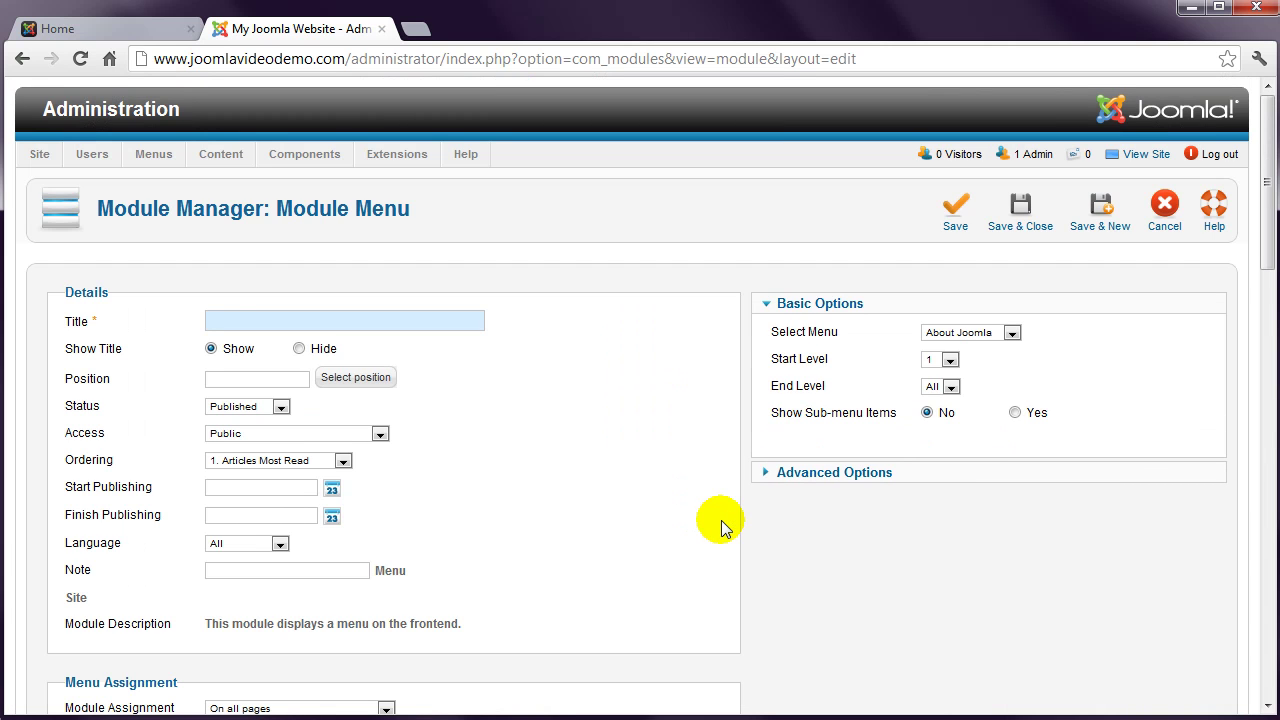
{"action": "left_click", "coordinate": [220, 320]}
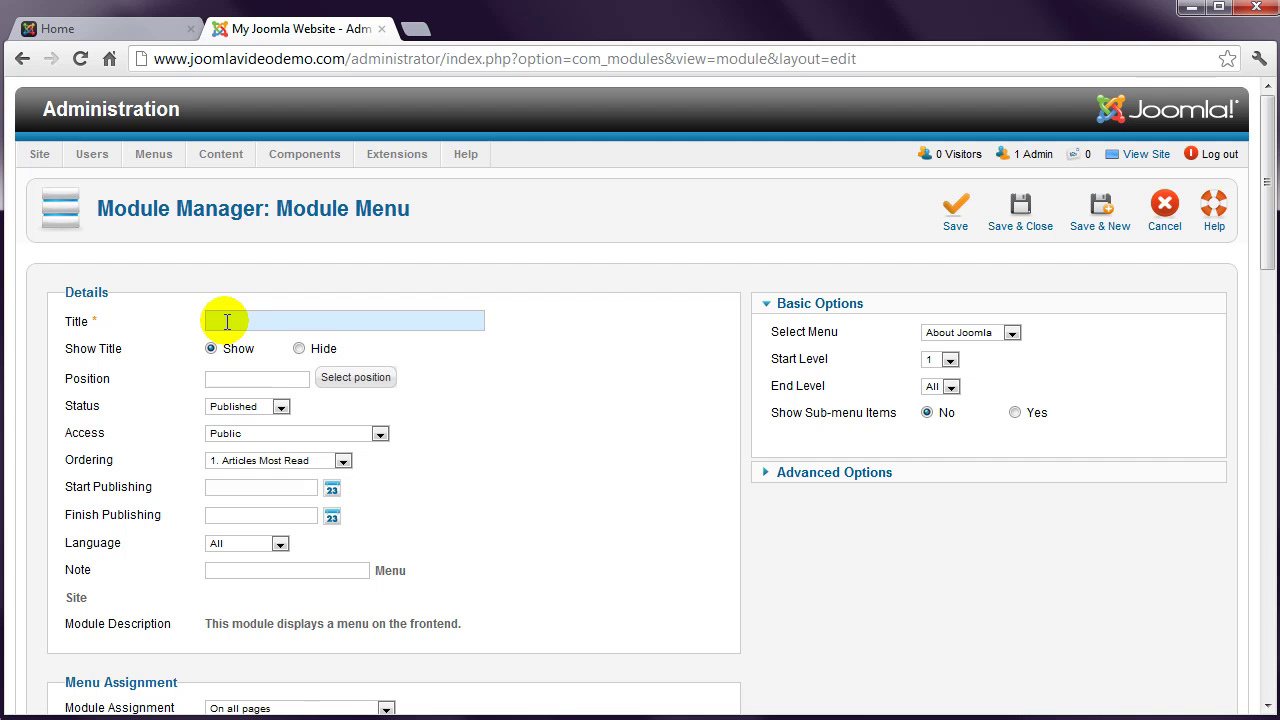
{"action": "type", "text": "Articles"}
{"action": "left_click", "coordinate": [1012, 334]}
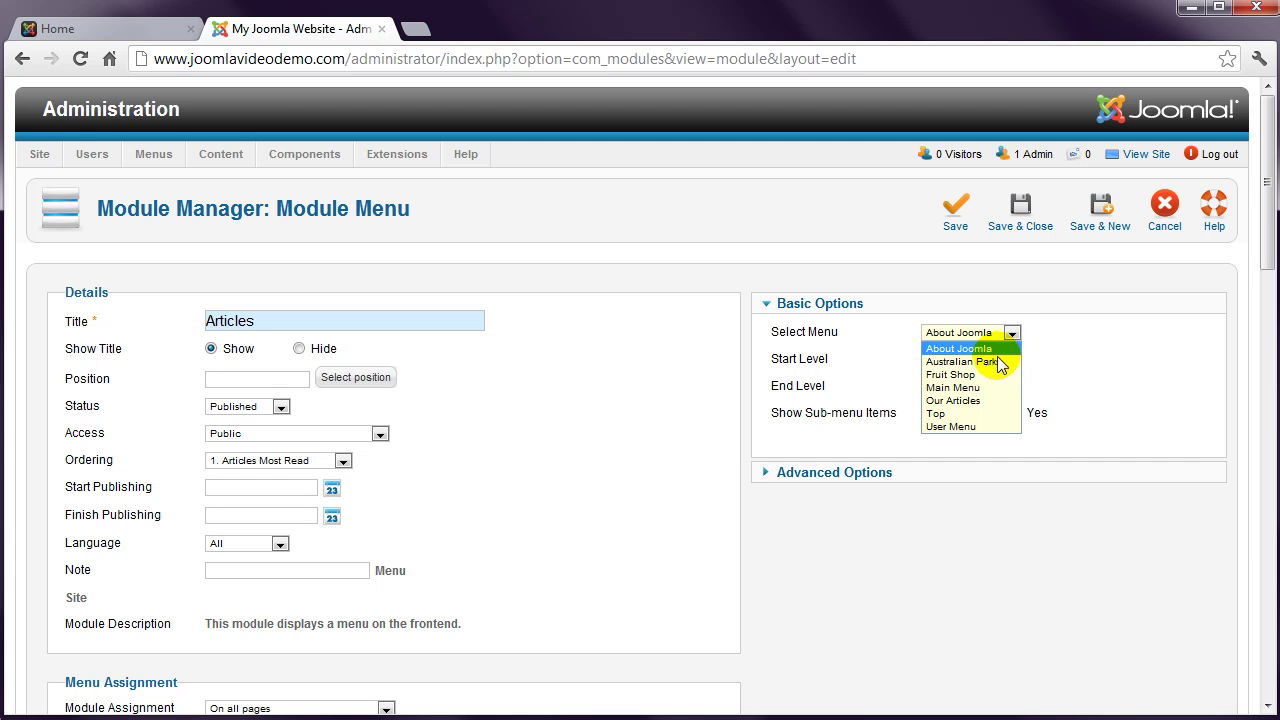
{"action": "left_click", "coordinate": [977, 402]}
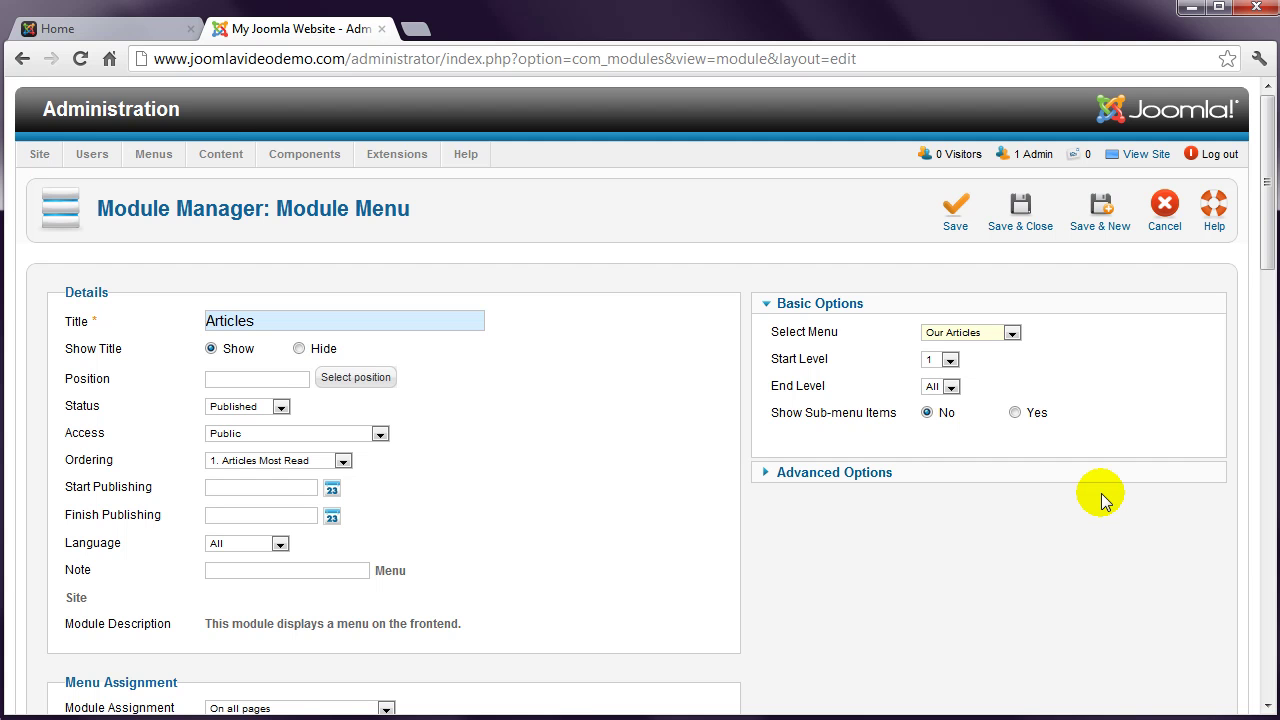
Step: Assign the Articles module to template position-7, then save and close it
{"action": "left_click", "coordinate": [370, 381]}
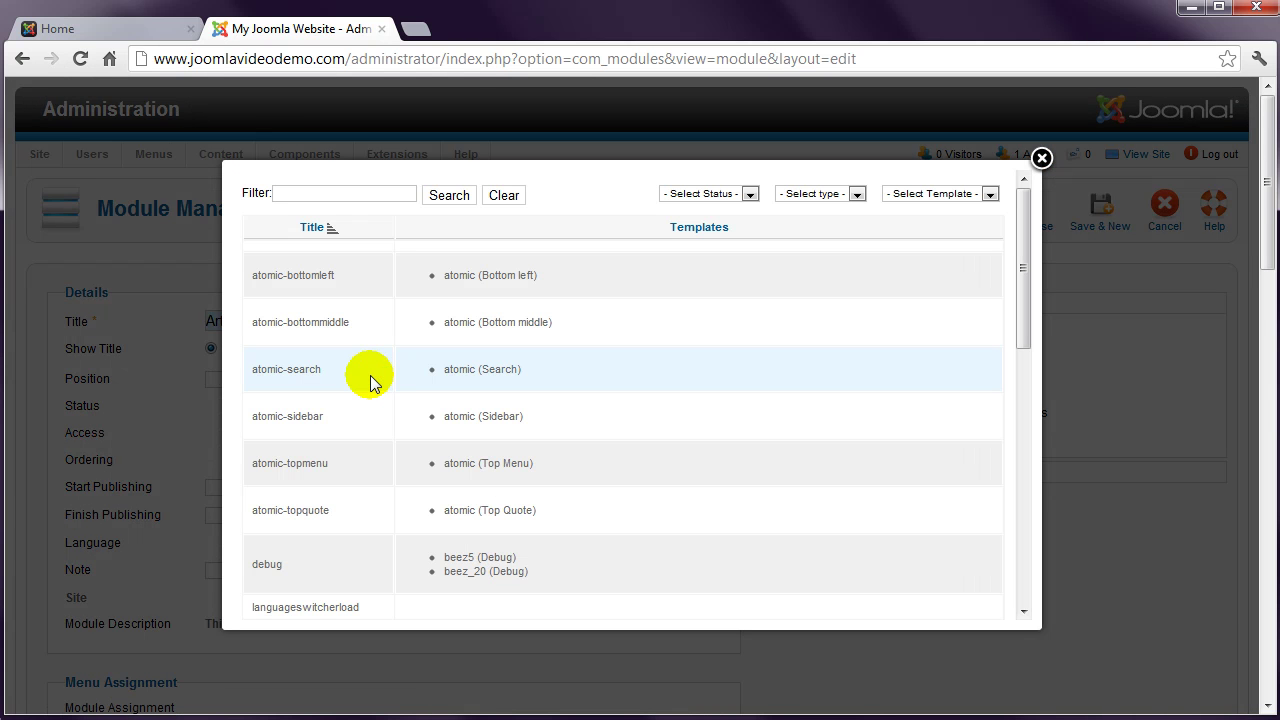
{"action": "scroll", "coordinate": [370, 375], "scroll_direction": "down", "scroll_amount": 7}
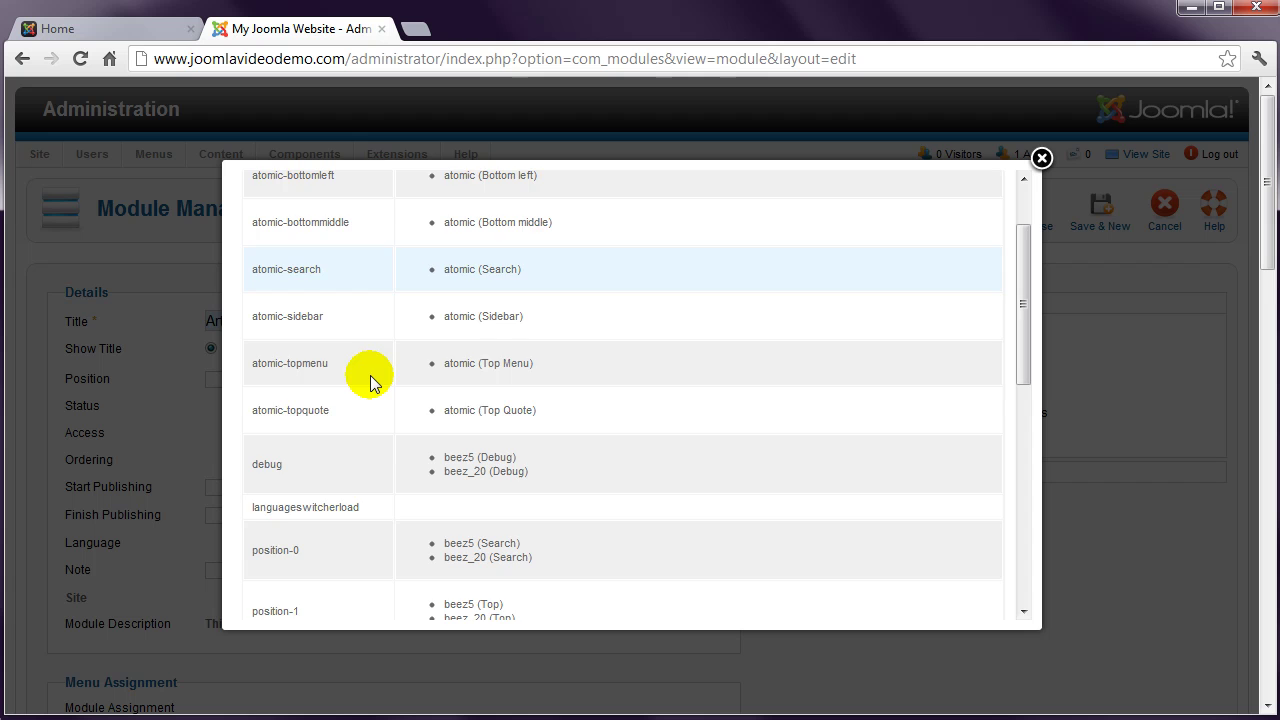
{"action": "scroll", "coordinate": [370, 375], "scroll_direction": "down", "scroll_amount": 2}
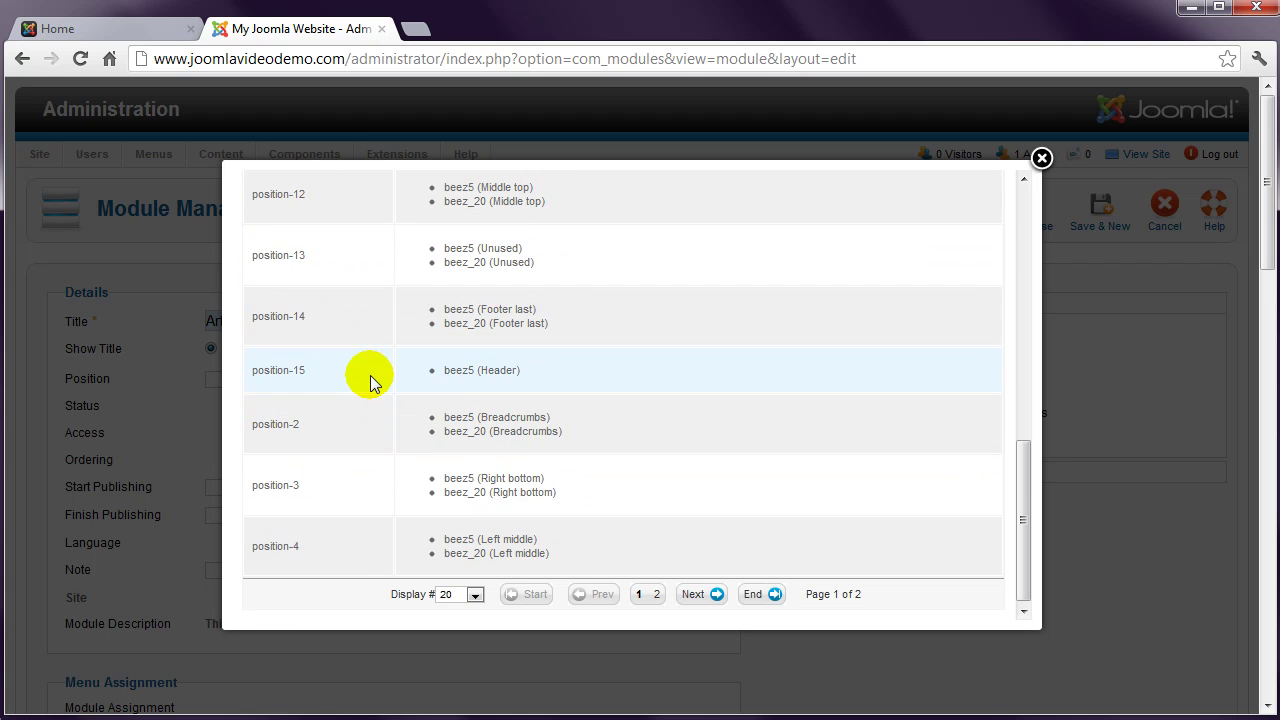
{"action": "left_click", "coordinate": [703, 596]}
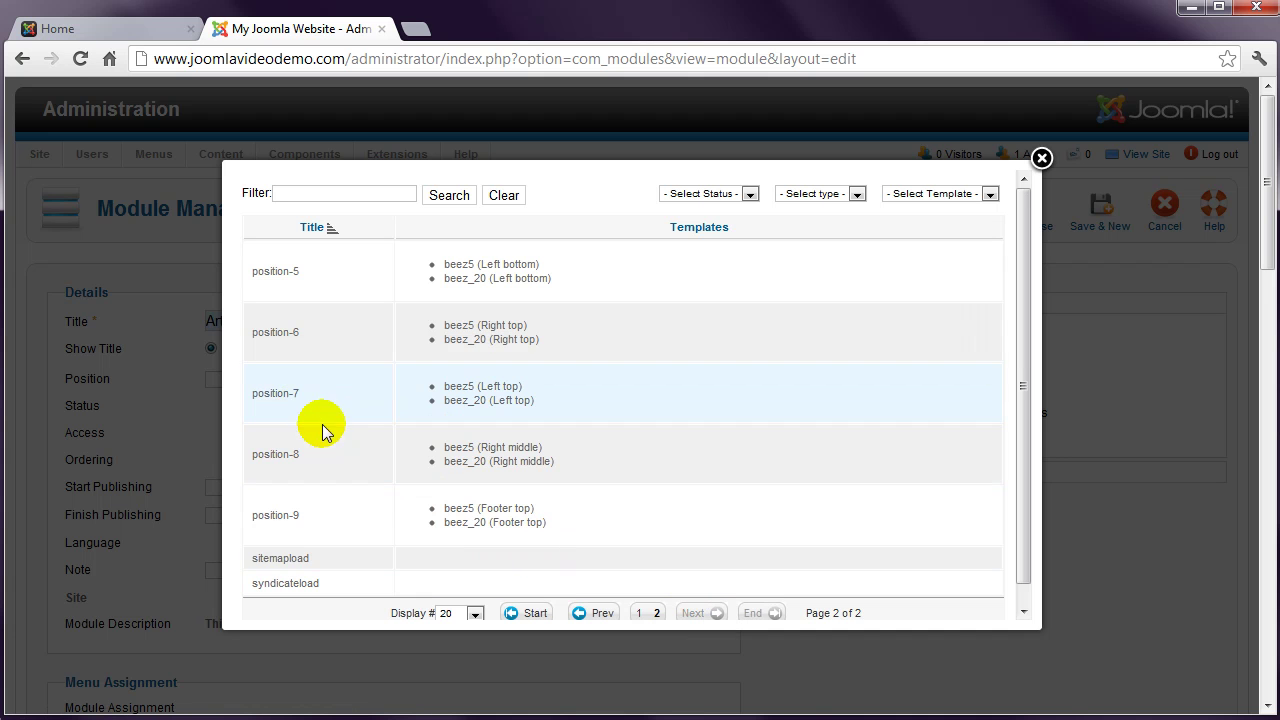
{"action": "left_click", "coordinate": [284, 395]}
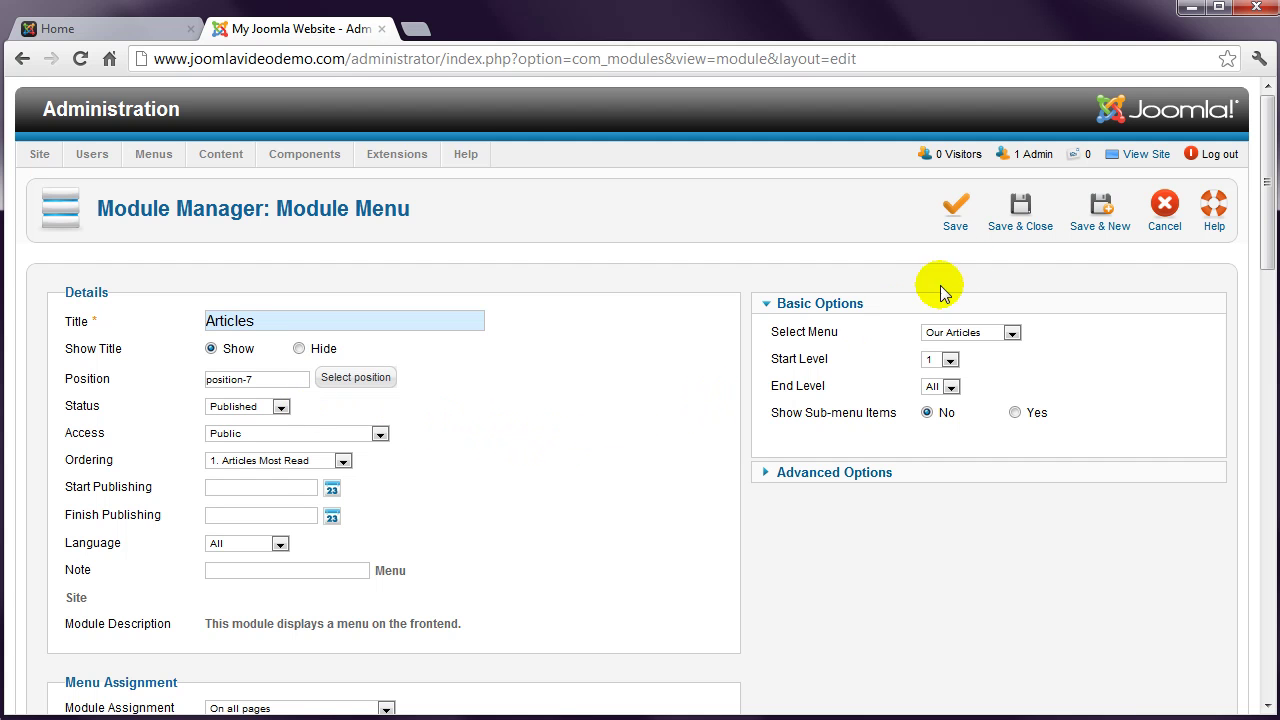
{"action": "left_click", "coordinate": [1010, 224]}
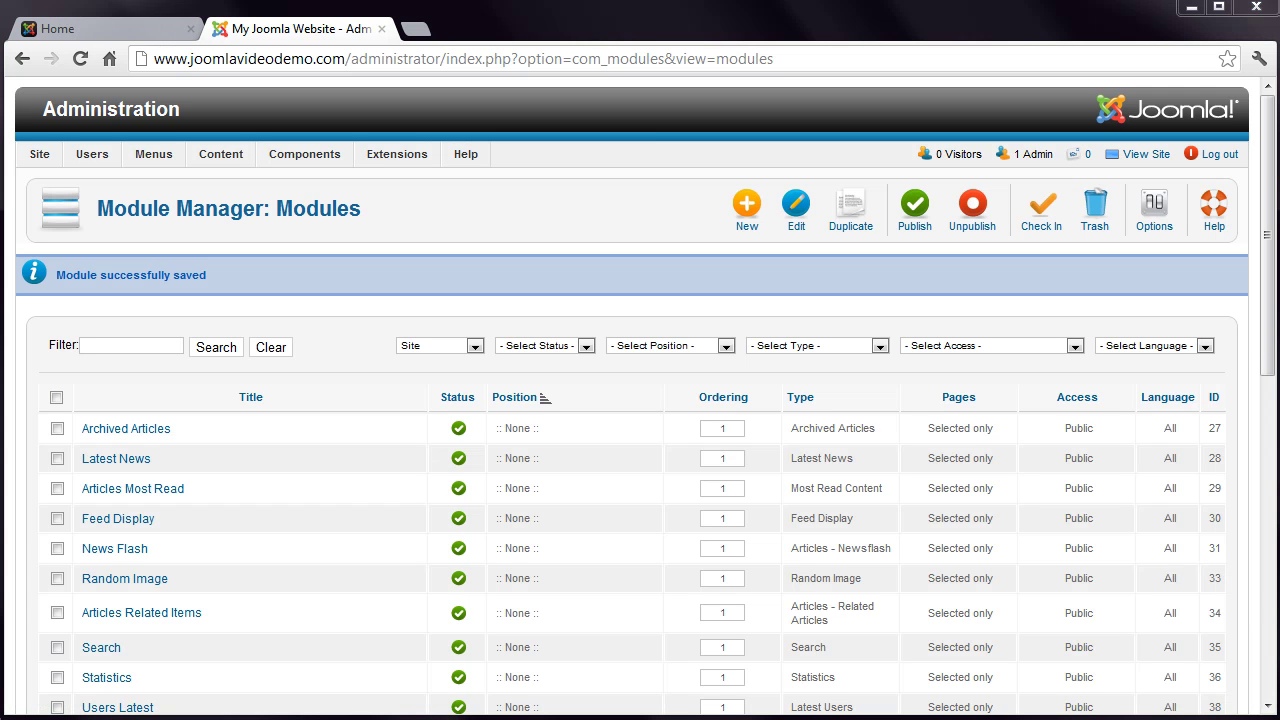
Step: Reload the public site's home page and view the Geography of Sydney article through the new Articles menu
{"action": "left_click", "coordinate": [108, 24]}
{"action": "left_click", "coordinate": [81, 58]}
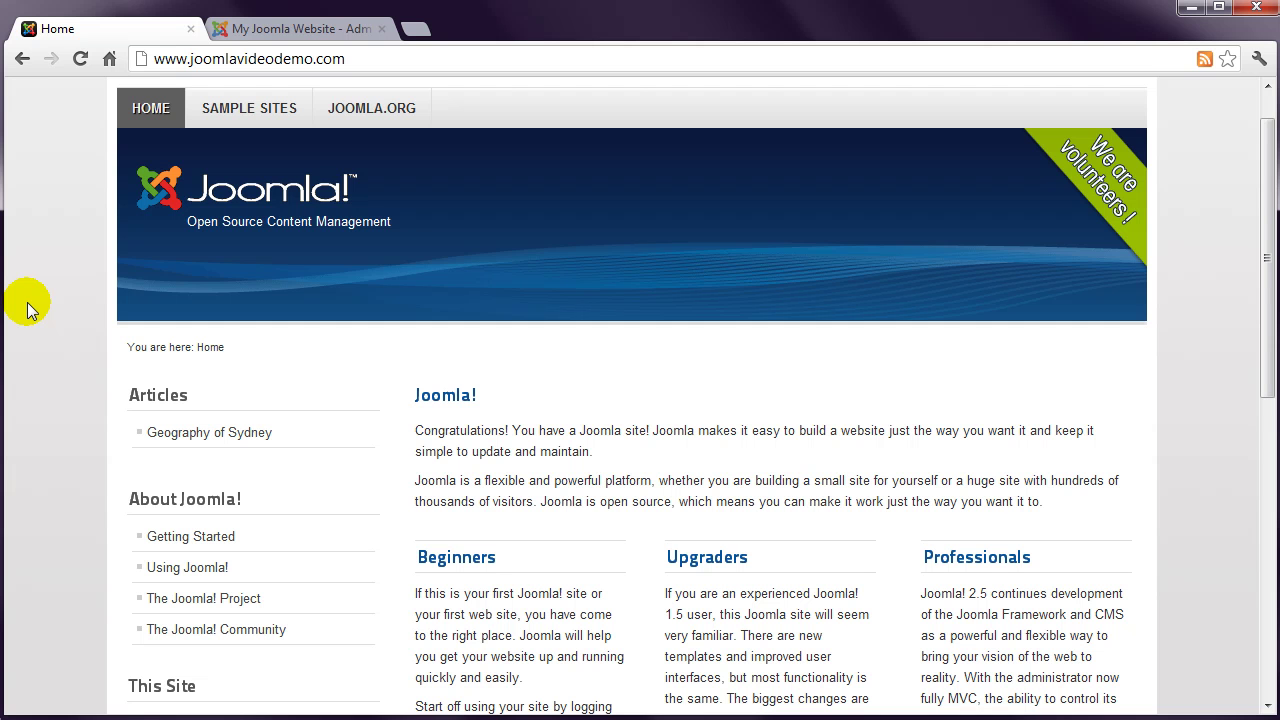
{"action": "left_click", "coordinate": [219, 437]}
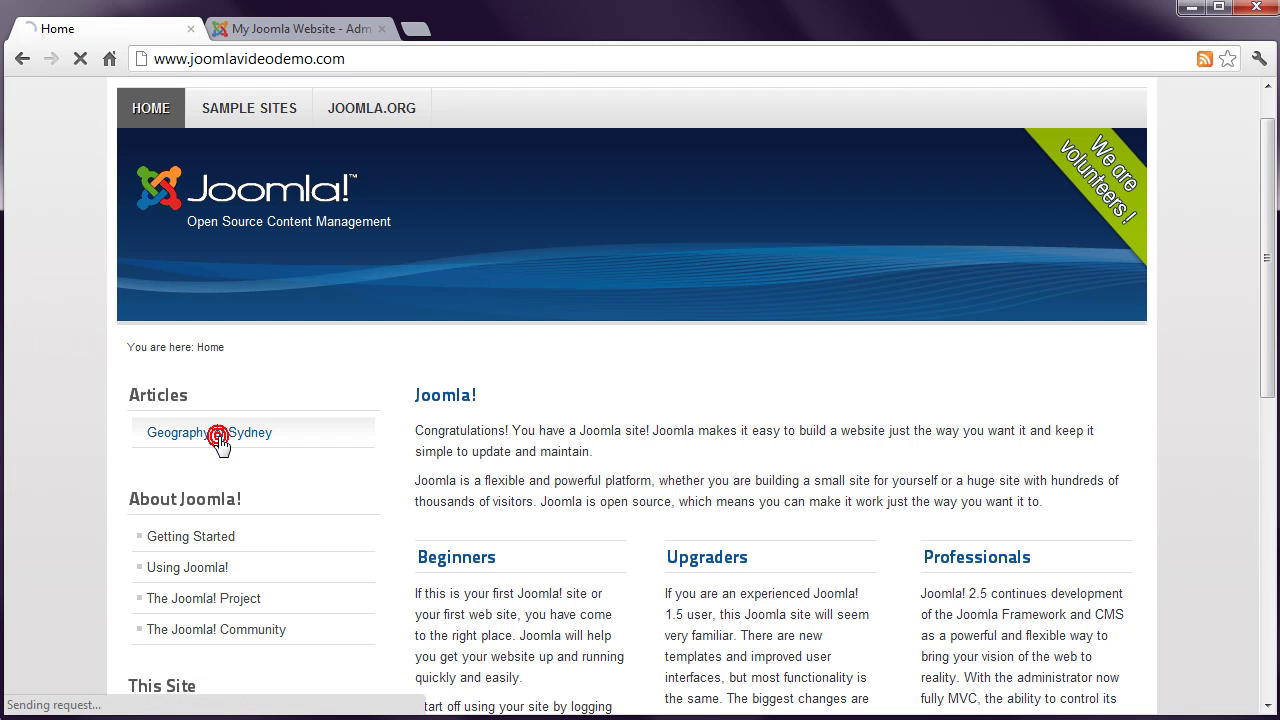
{"action": "scroll", "coordinate": [56, 441], "scroll_direction": "down", "scroll_amount": 3}
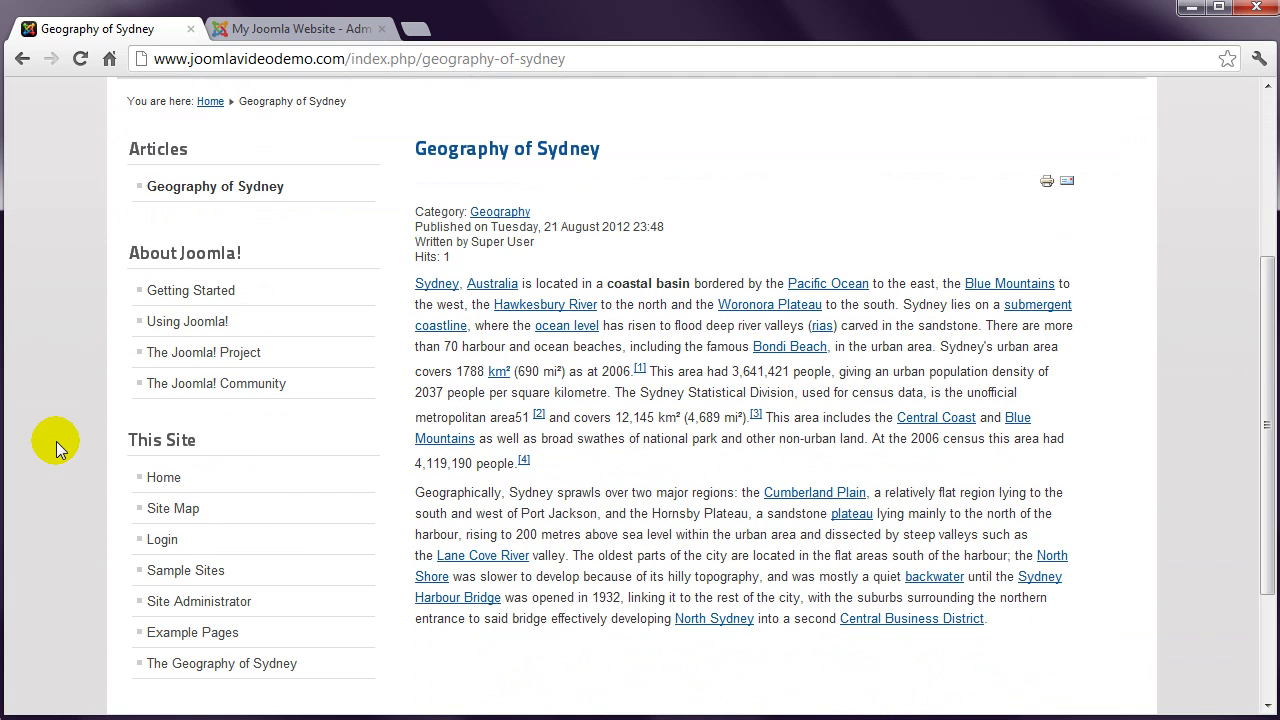
{"action": "scroll", "coordinate": [56, 441], "scroll_direction": "up", "scroll_amount": 3}
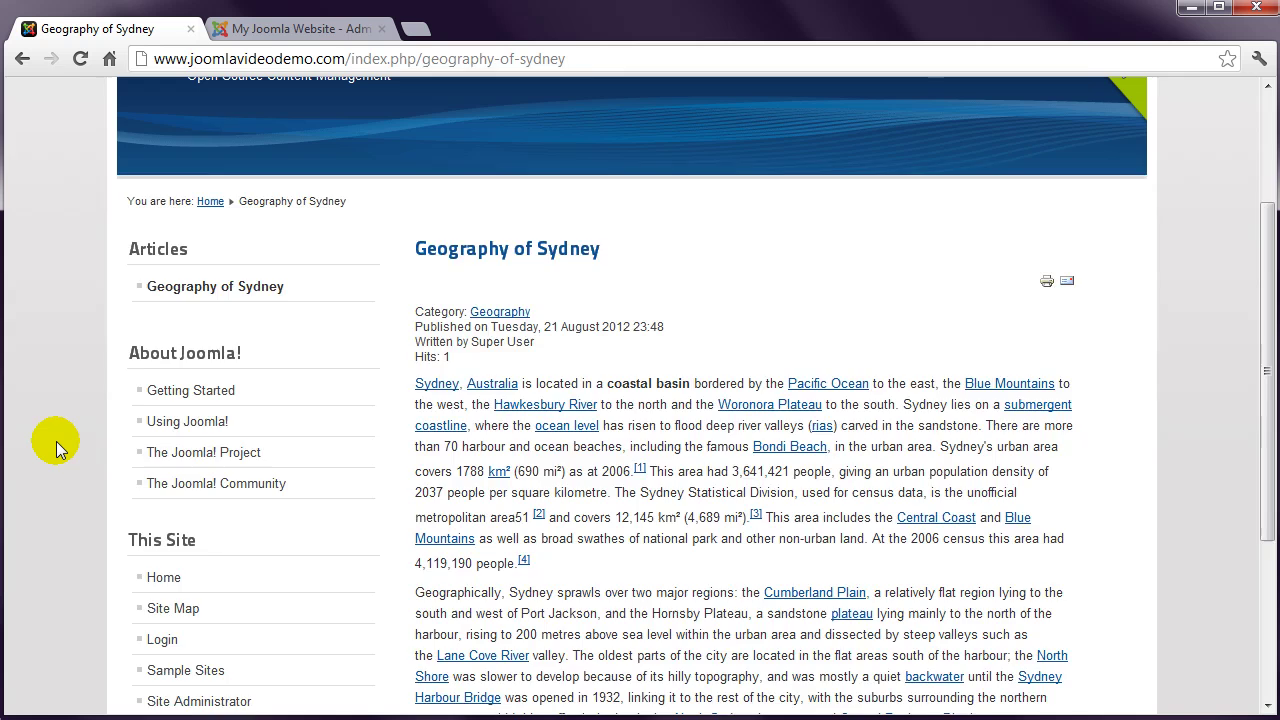
Step: Back in the administration backend, create a Custom HTML module titled "Contact us" and assign it to position-7
{"action": "left_click", "coordinate": [287, 29]}
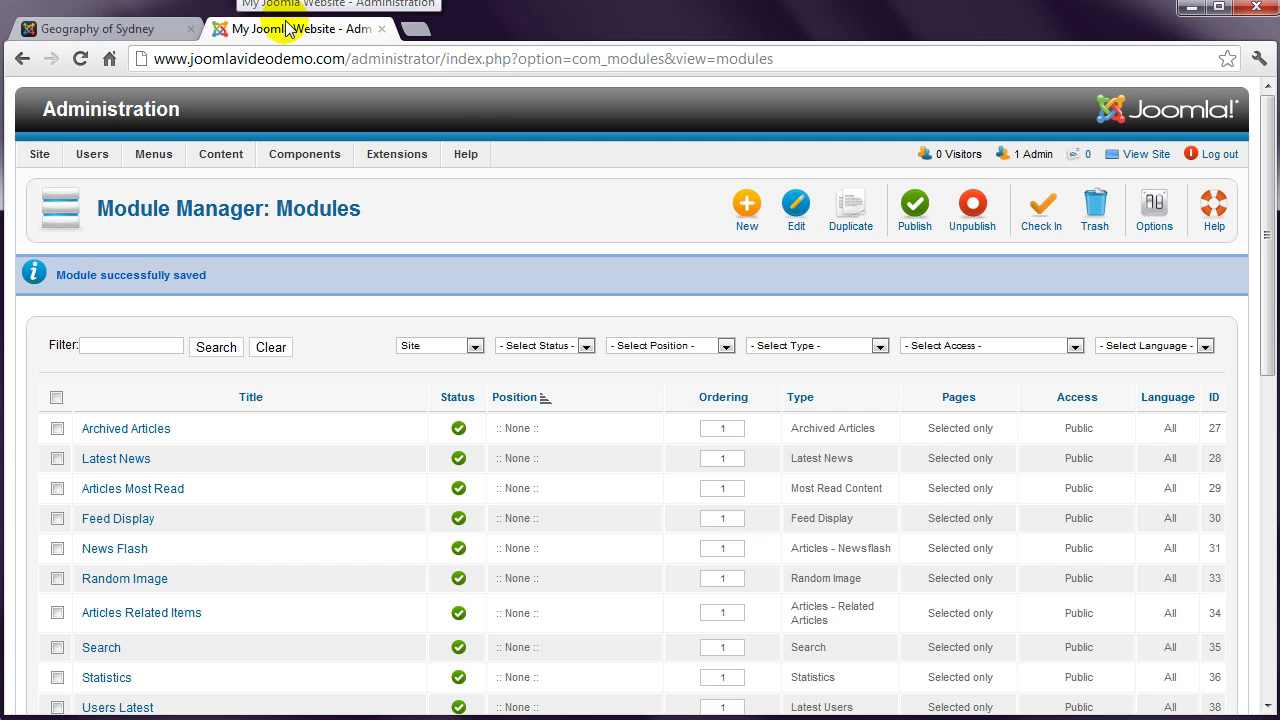
{"action": "left_click", "coordinate": [748, 208]}
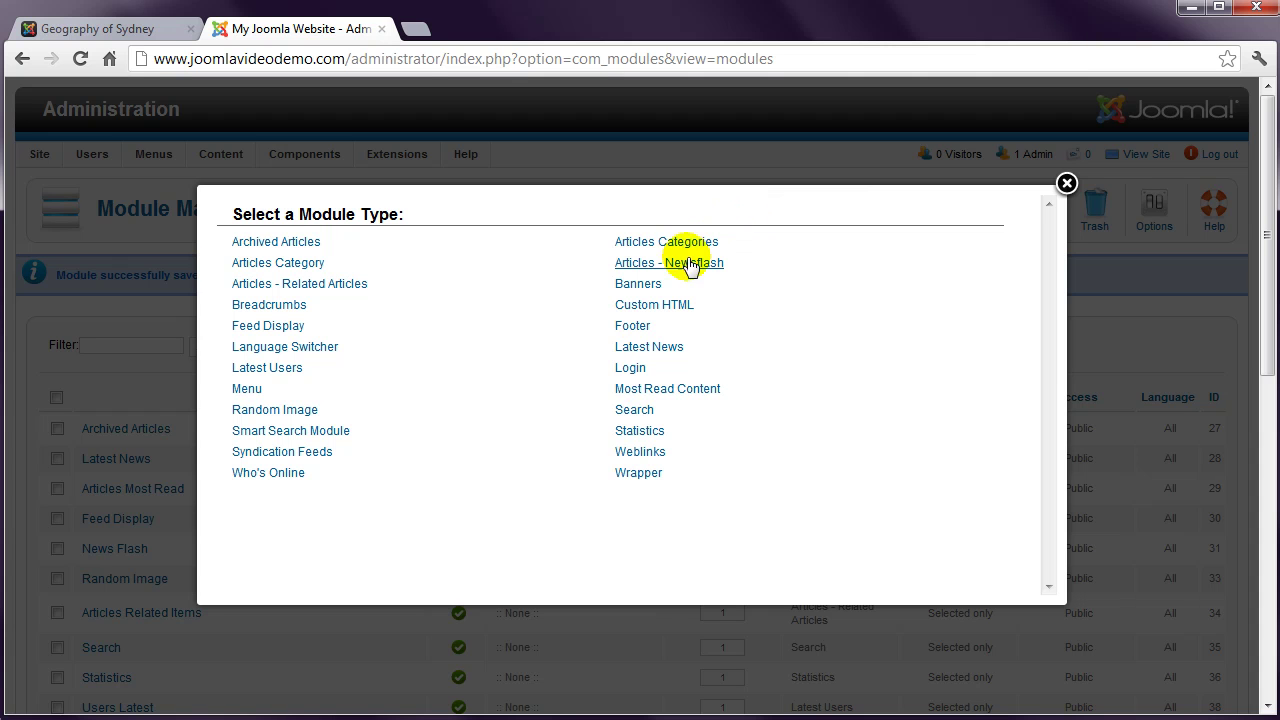
{"action": "left_click", "coordinate": [680, 306]}
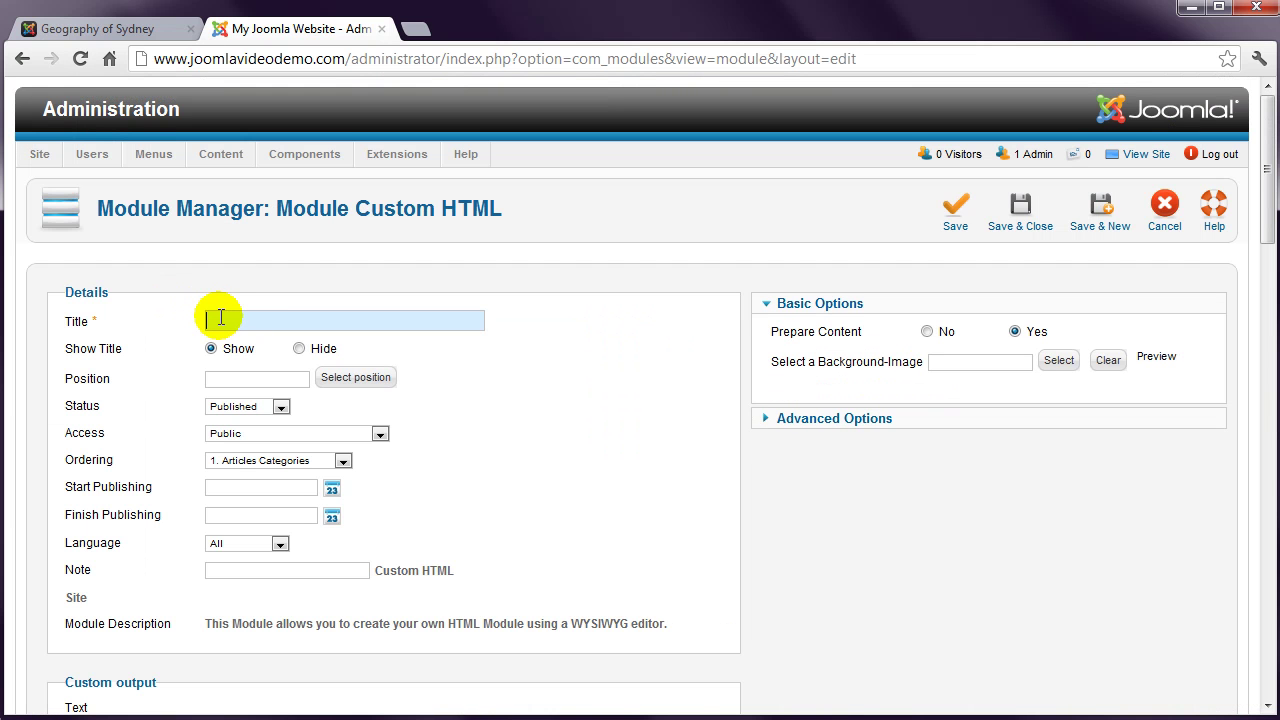
{"action": "type", "text": "Contact us"}
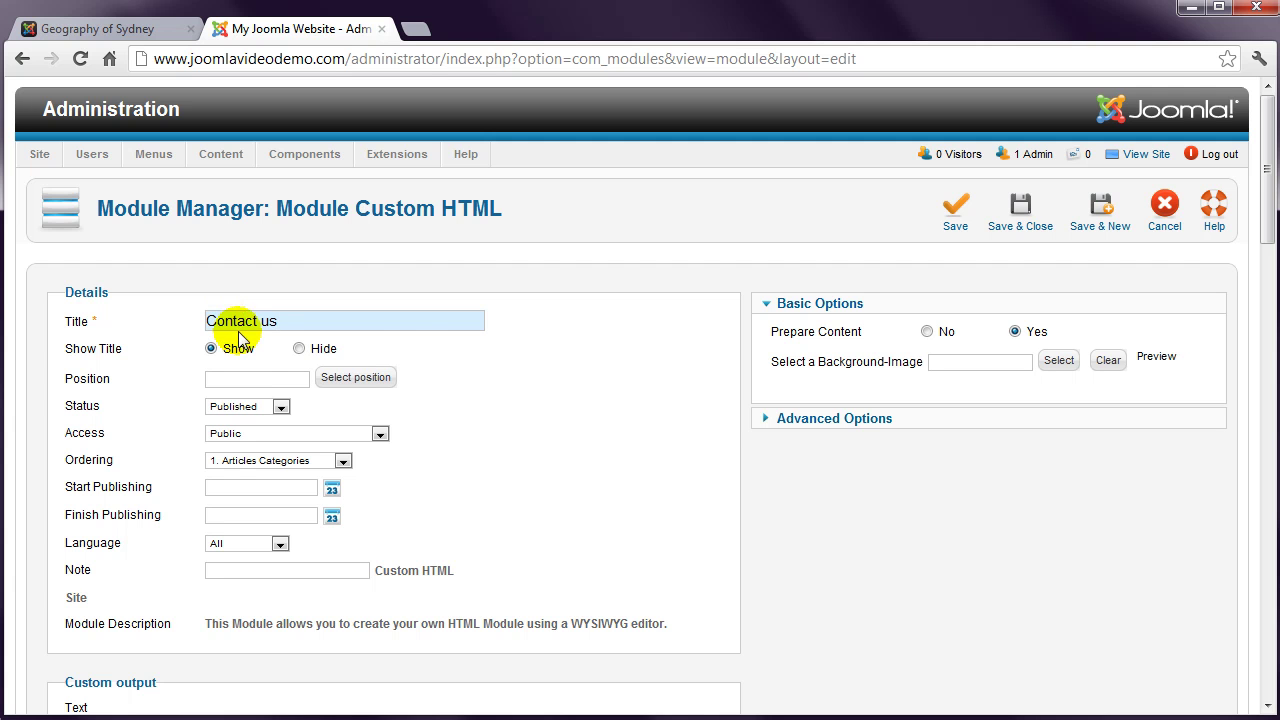
{"action": "left_click", "coordinate": [355, 378]}
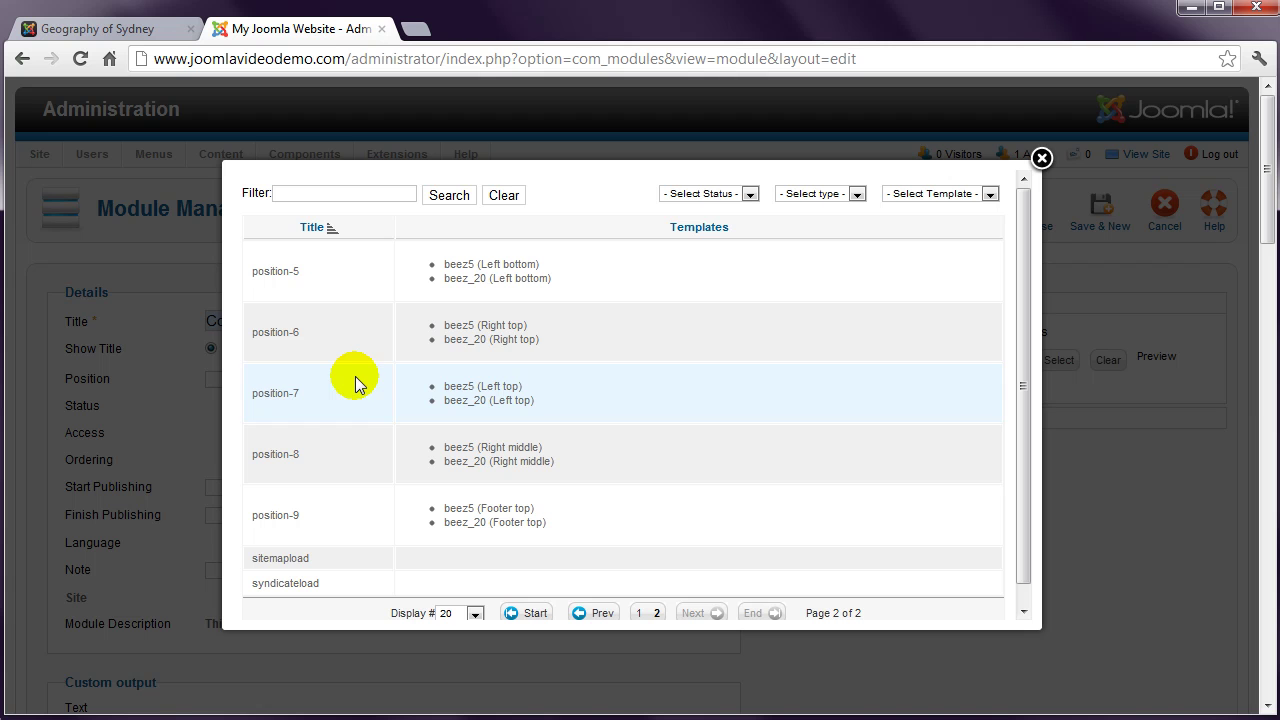
{"action": "left_click", "coordinate": [279, 396]}
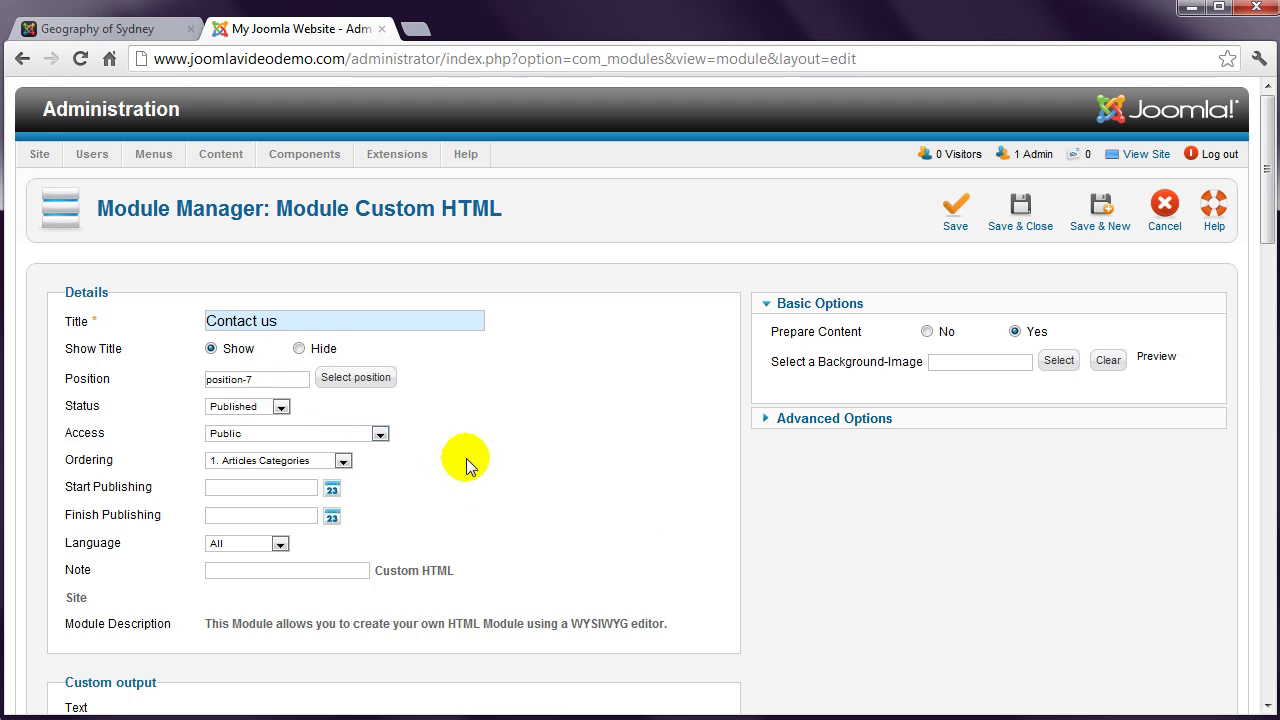
Step: Enter the street address and phone number as the Contact us module's custom output text, then save and close it
{"action": "scroll", "coordinate": [466, 458], "scroll_direction": "down", "scroll_amount": 5}
{"action": "left_click", "coordinate": [233, 380]}
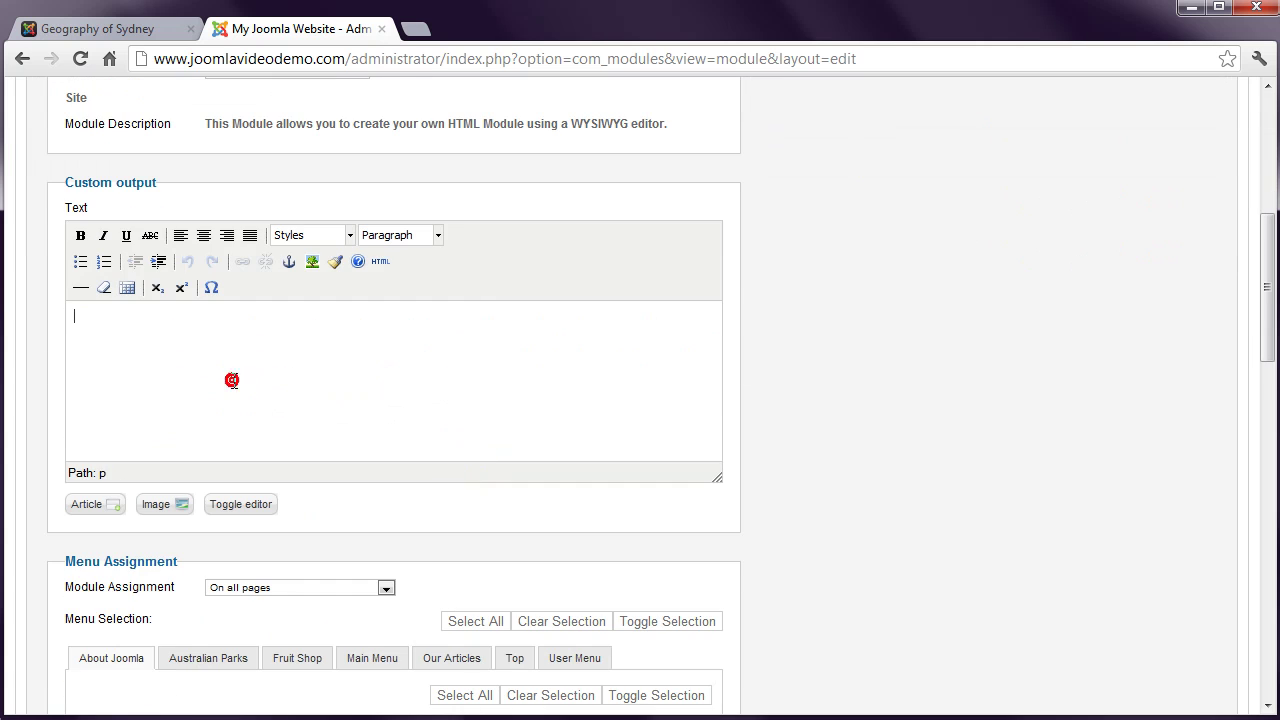
{"action": "type", "text": "123 Sydney Street Sydney NSW 2000 Phone: 9906-9999"}
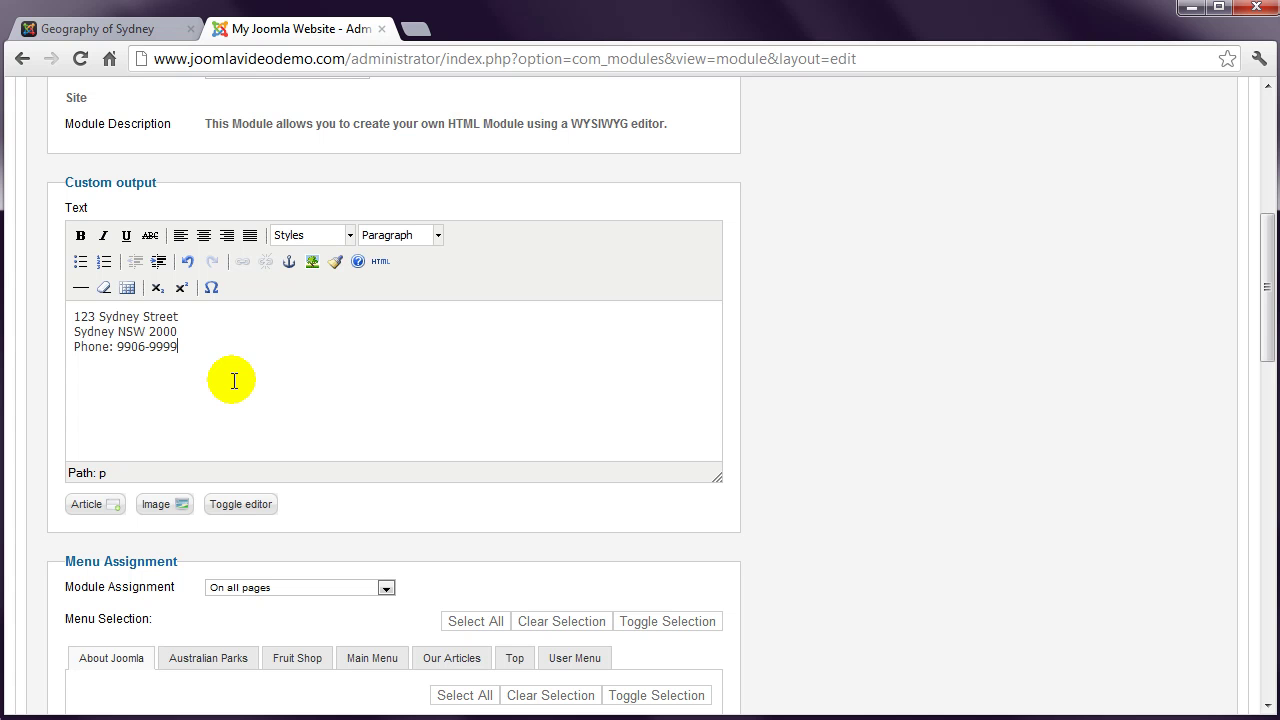
{"action": "scroll", "coordinate": [897, 363], "scroll_direction": "up", "scroll_amount": 3}
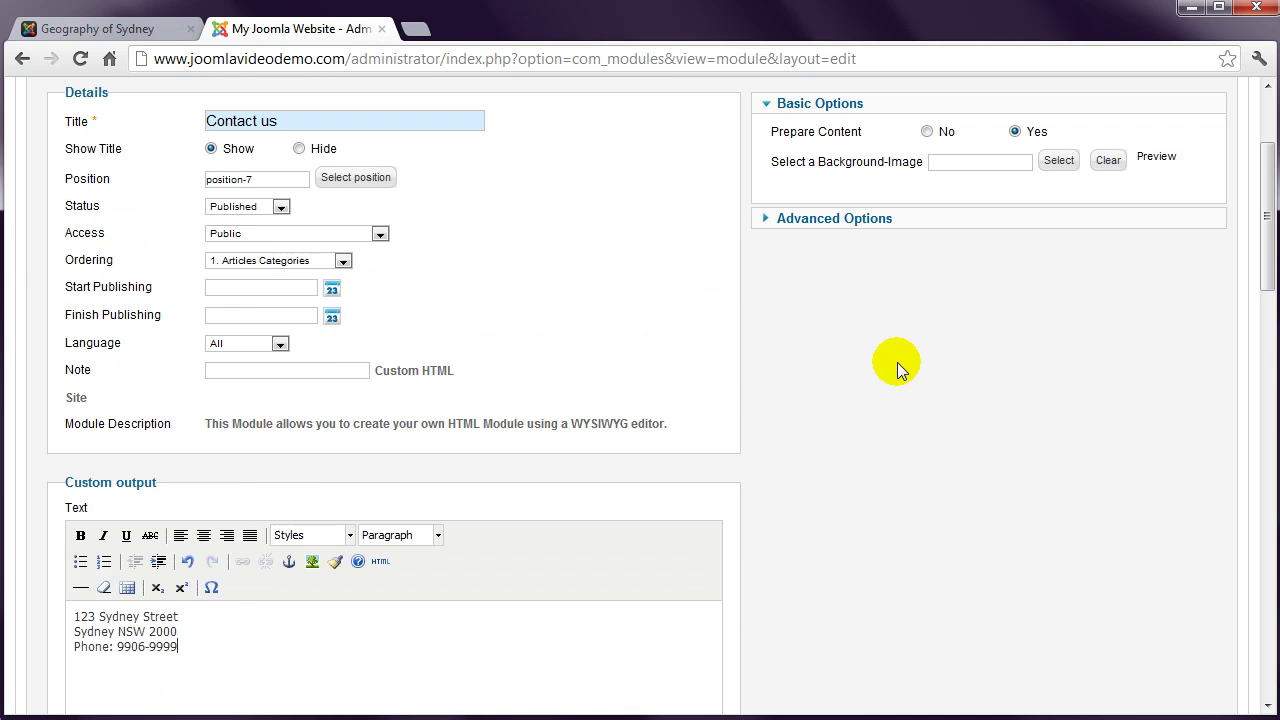
{"action": "scroll", "coordinate": [897, 362], "scroll_direction": "up", "scroll_amount": 2}
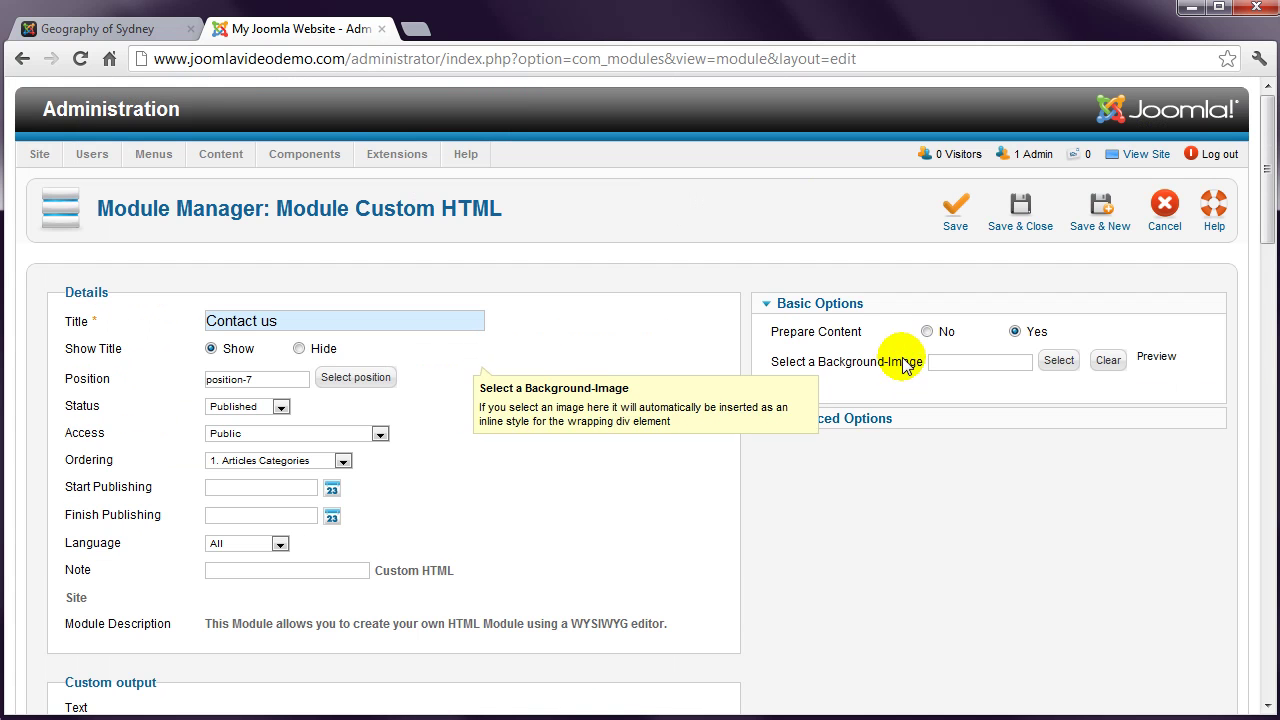
{"action": "left_click", "coordinate": [1020, 220]}
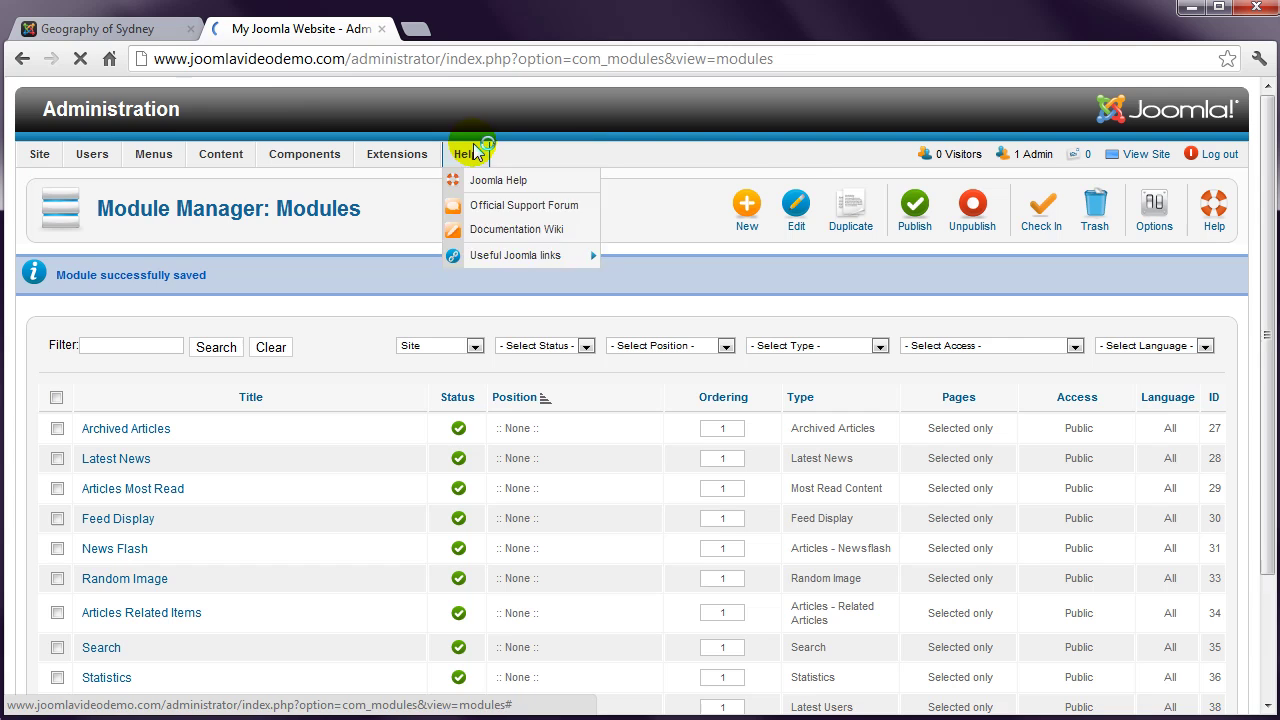
Step: Reload the Geography of Sydney page on the public site to check the Contact us module beside the article
{"action": "left_click", "coordinate": [100, 28]}
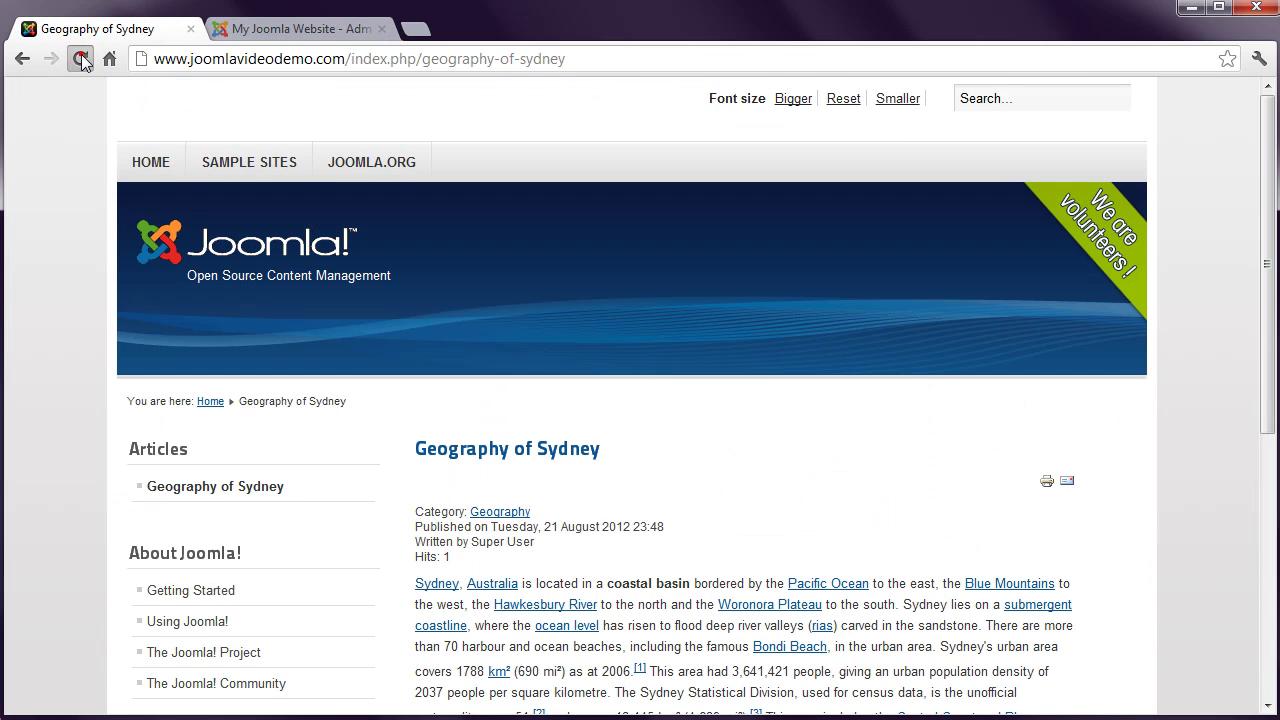
{"action": "left_click", "coordinate": [80, 58]}
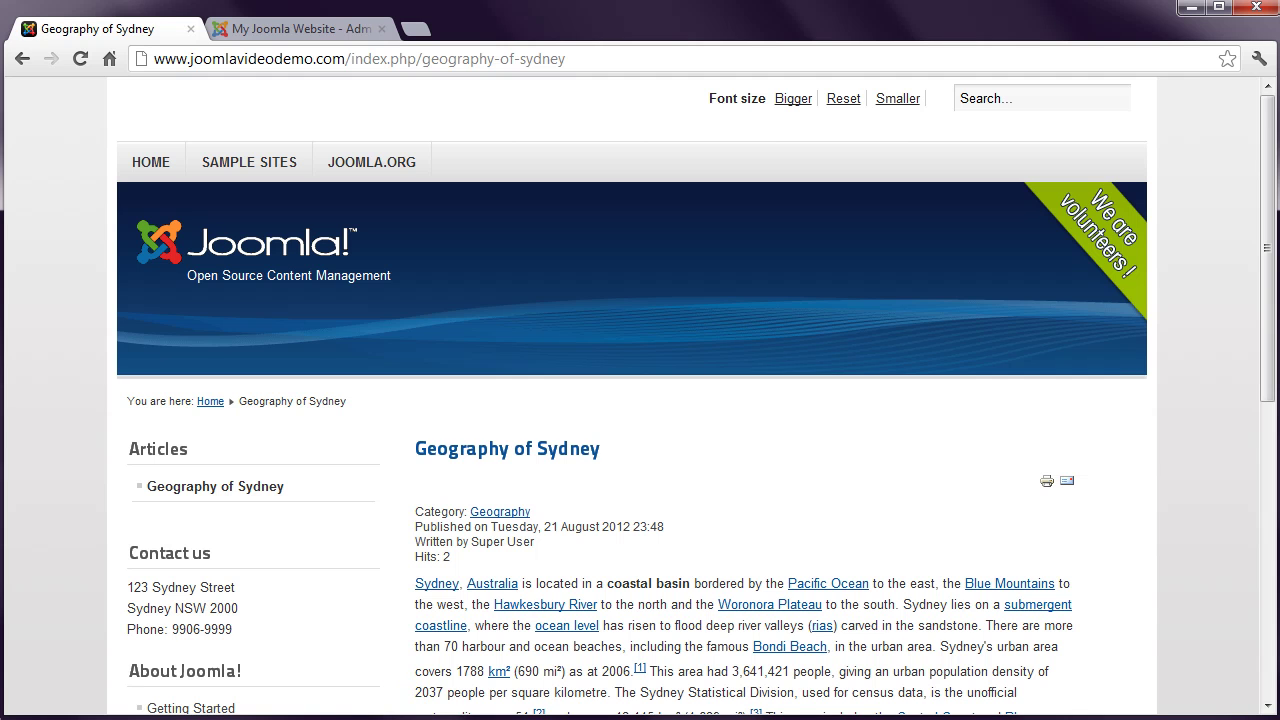
{"action": "triple_click", "coordinate": [507, 448]}
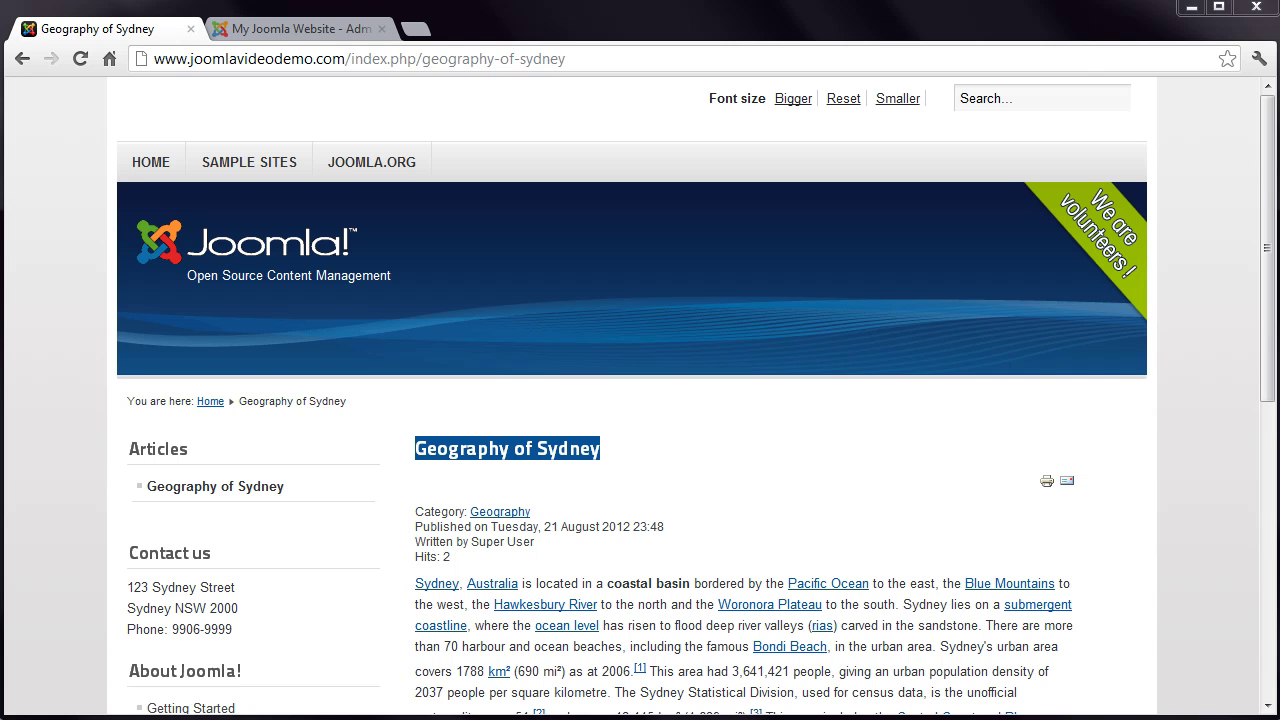
Step: In the administration backend, set the Contact us module's assignment to only on the pages selected and clear the whole menu selection
{"action": "left_click", "coordinate": [296, 29]}
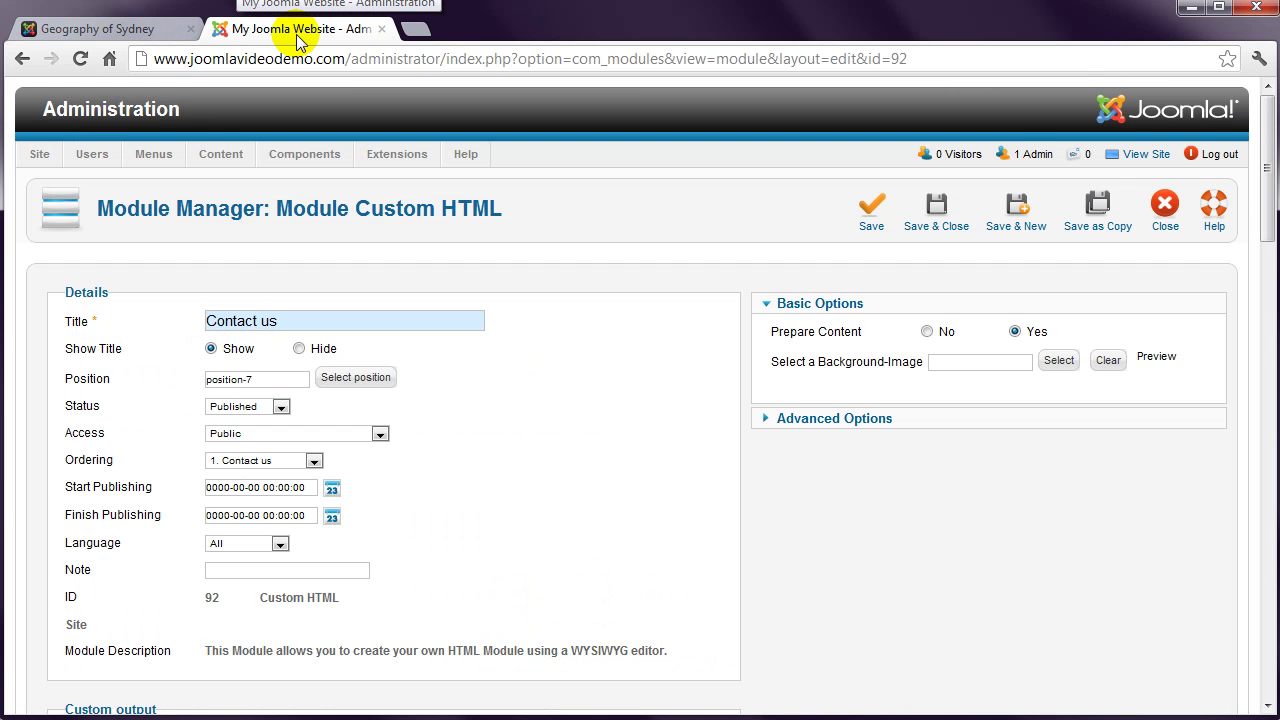
{"action": "scroll", "coordinate": [712, 391], "scroll_direction": "down", "scroll_amount": 8}
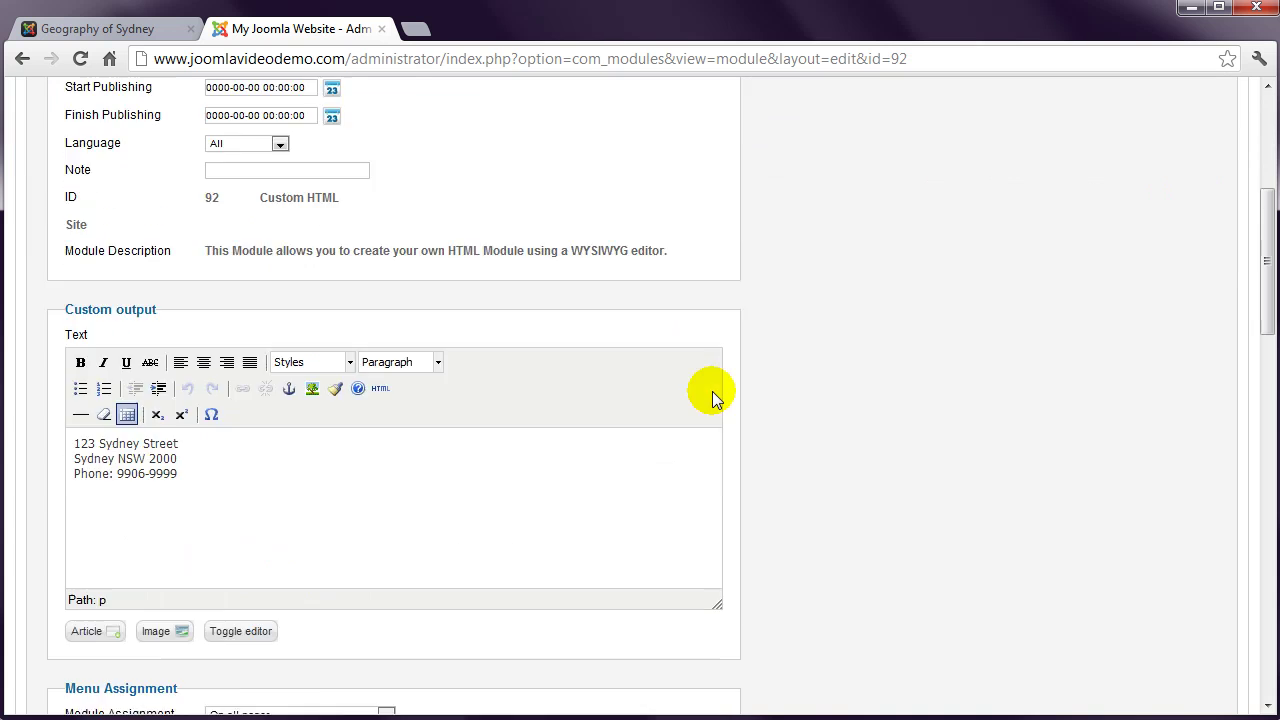
{"action": "scroll", "coordinate": [712, 396], "scroll_direction": "down", "scroll_amount": 2}
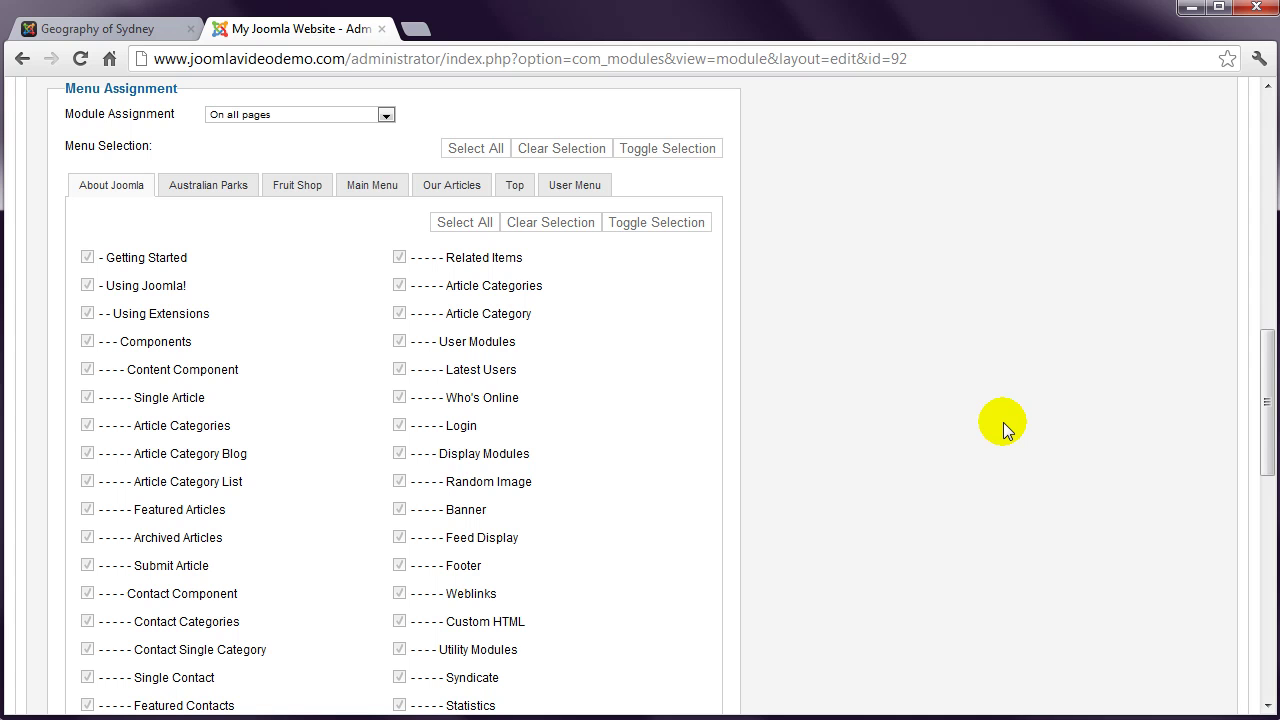
{"action": "left_click", "coordinate": [385, 115]}
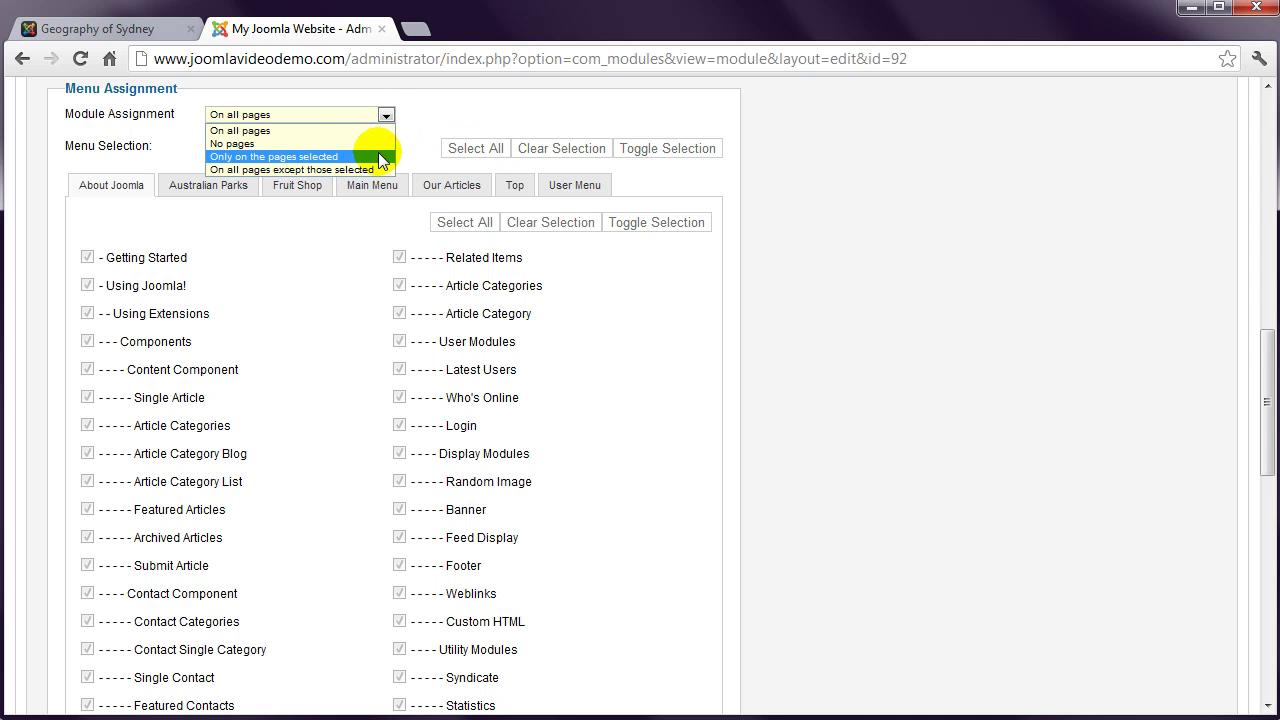
{"action": "left_click", "coordinate": [380, 157]}
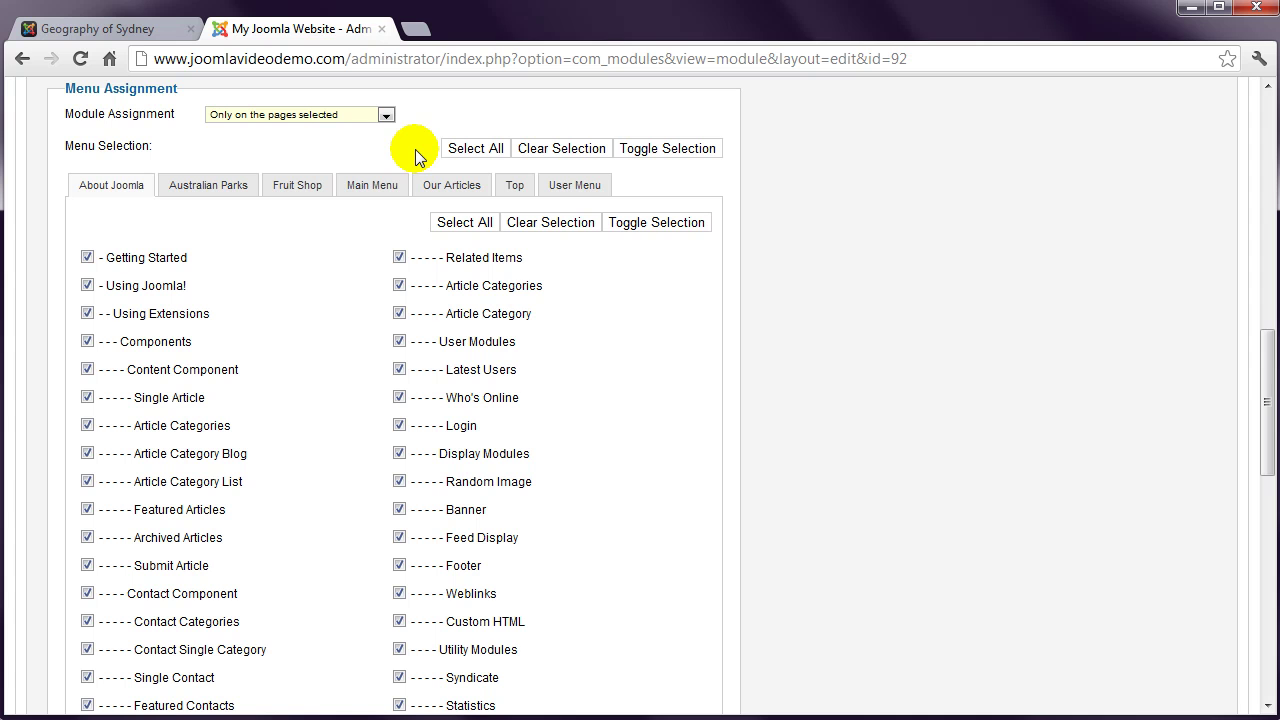
{"action": "left_click", "coordinate": [590, 161]}
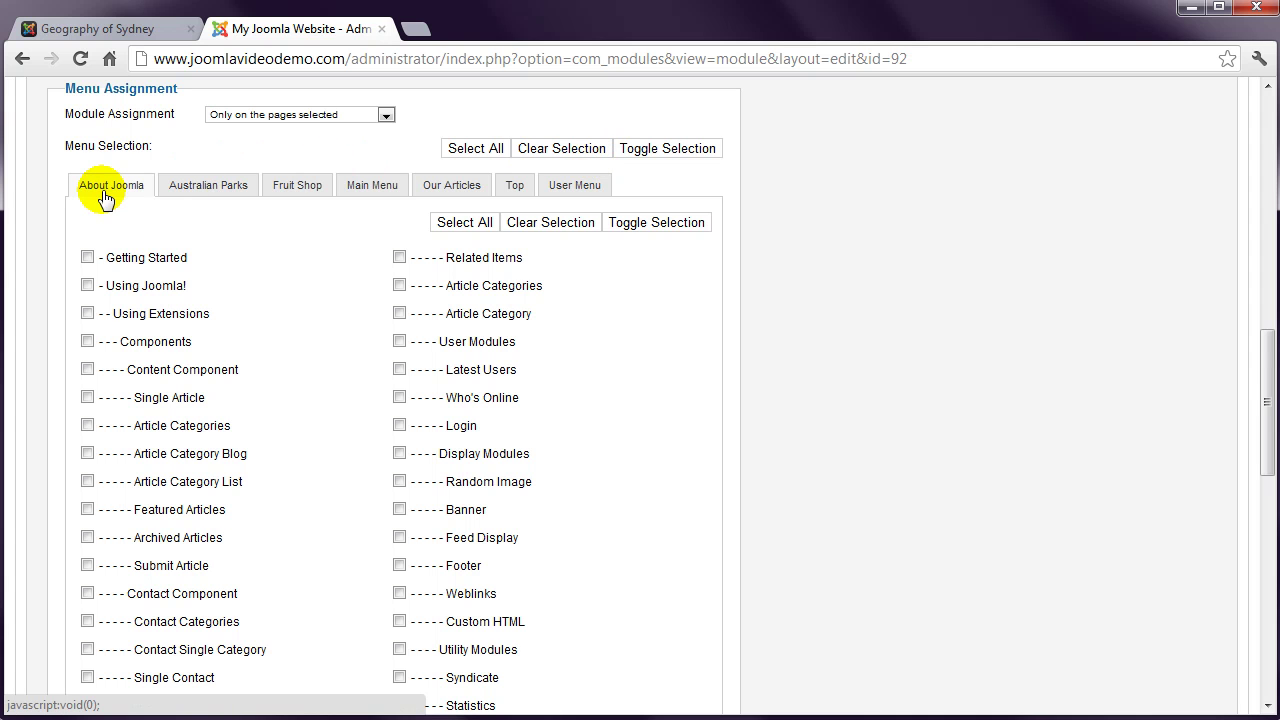
Step: Assign the Contact us module to the Getting Started and Using Joomla! items of the About Joomla menu, then save and close it
{"action": "left_click", "coordinate": [87, 257]}
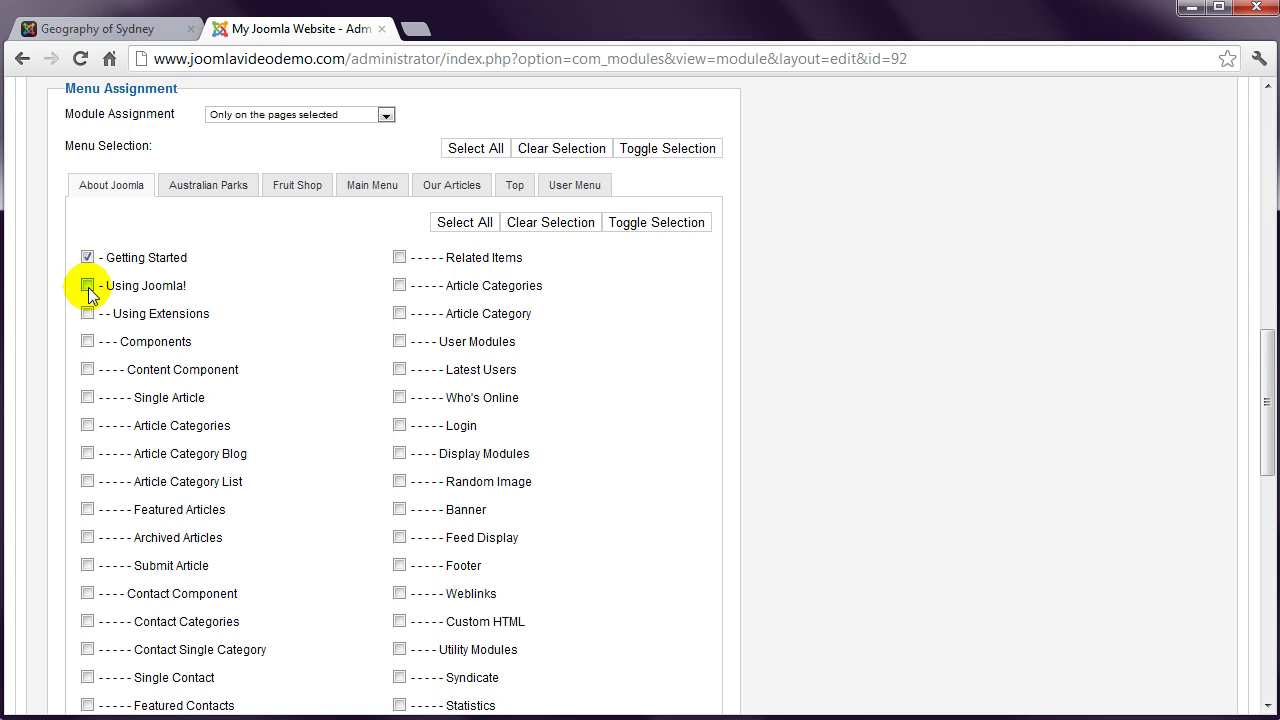
{"action": "left_click", "coordinate": [87, 285]}
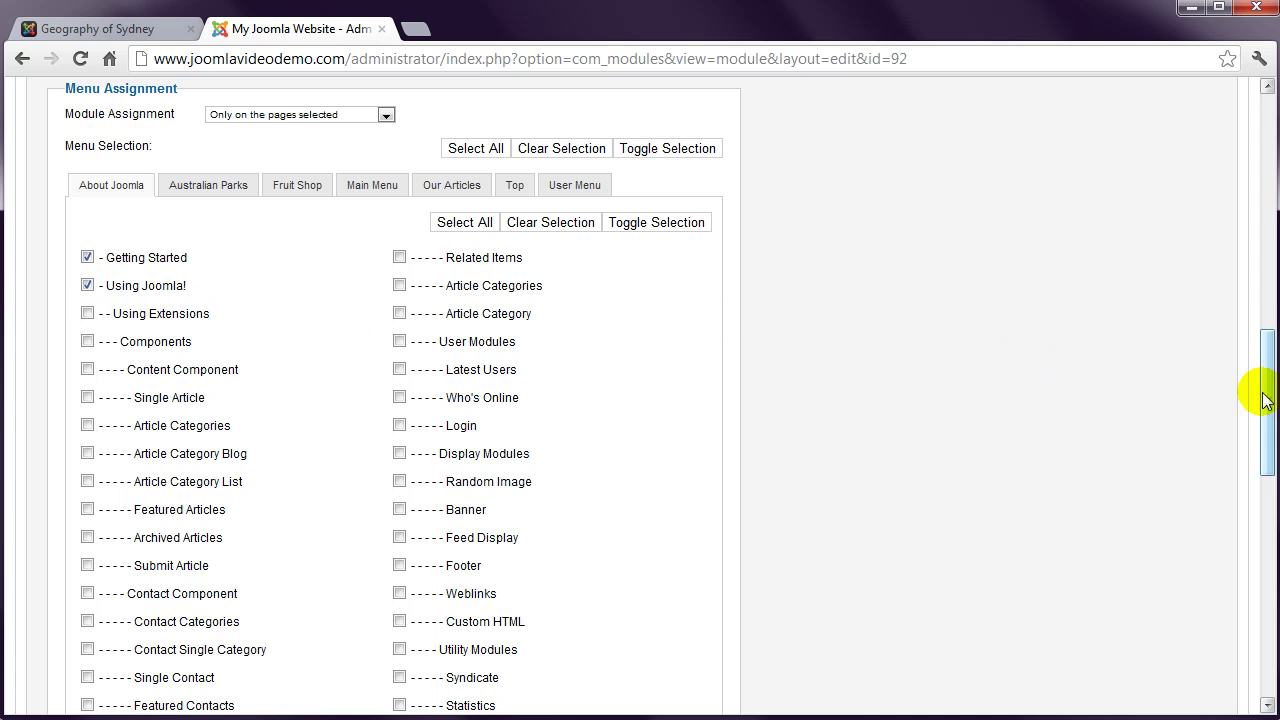
{"action": "left_click_drag", "start_coordinate": [1266, 394], "coordinate": [1270, 158]}
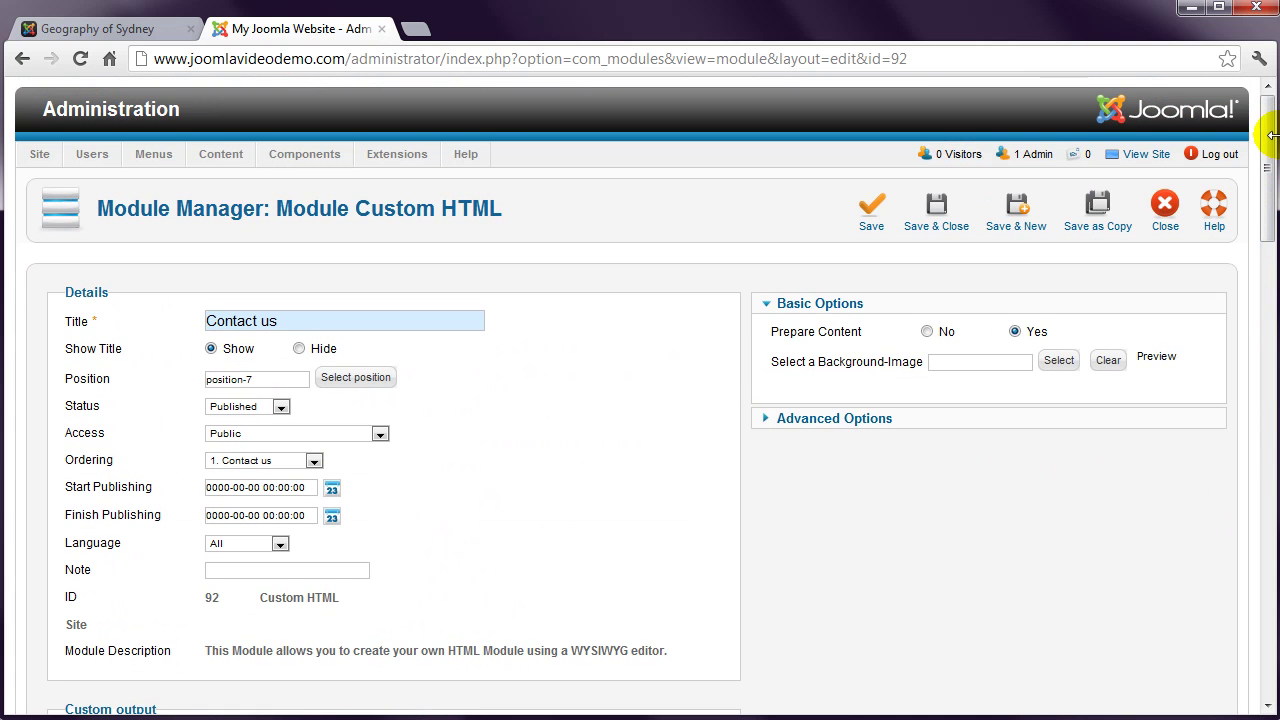
{"action": "left_click", "coordinate": [940, 215]}
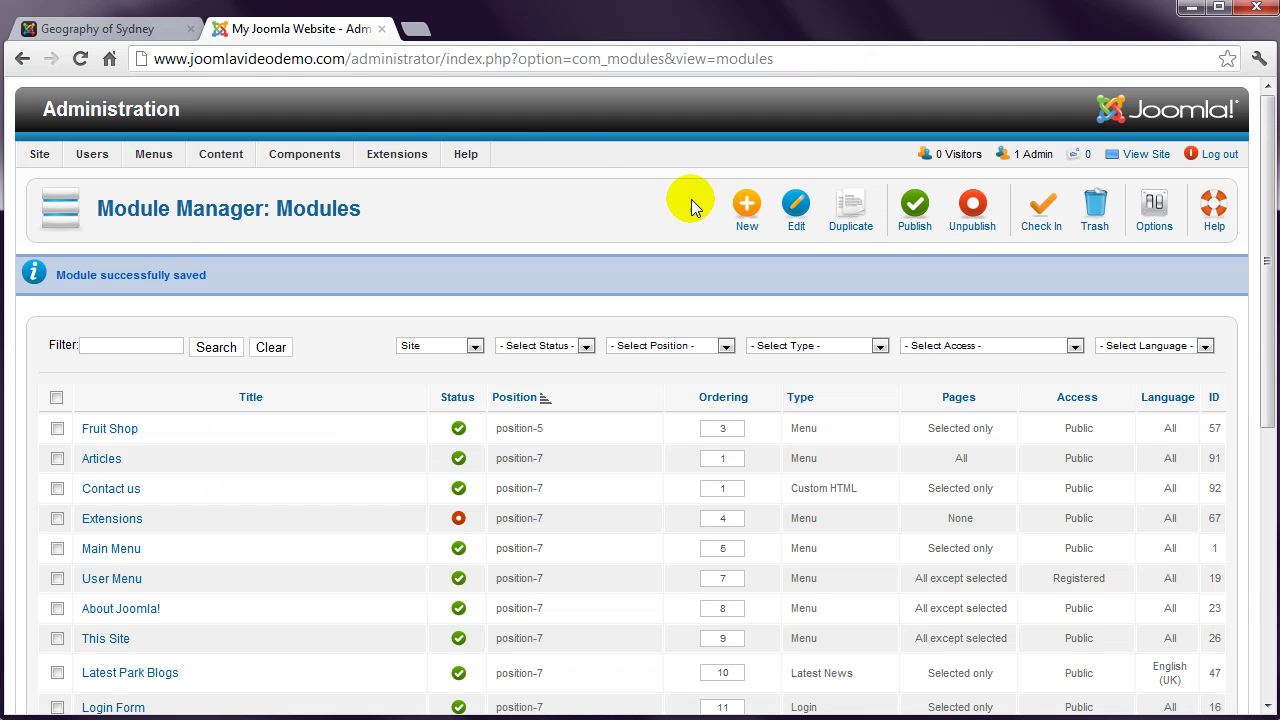
Step: On the public site, view the Home, Getting Started and Using Joomla! pages to check where the Contact us module appears
{"action": "left_click", "coordinate": [141, 36]}
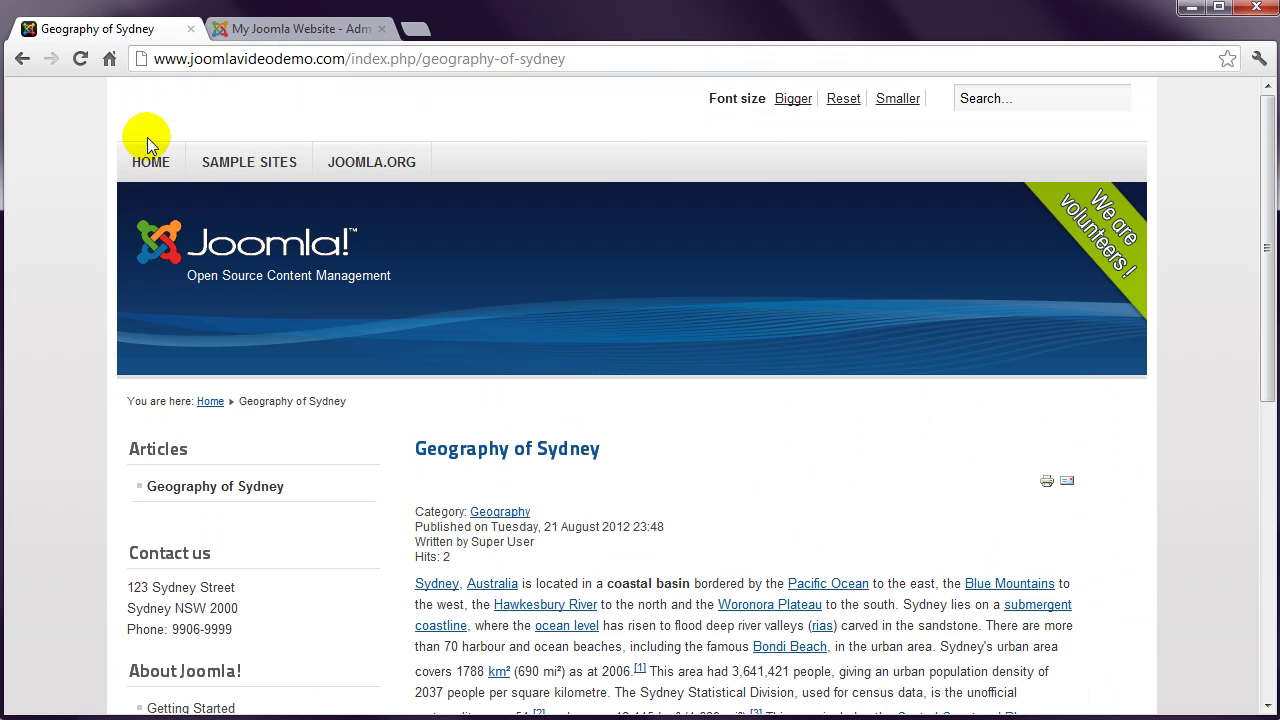
{"action": "left_click", "coordinate": [148, 163]}
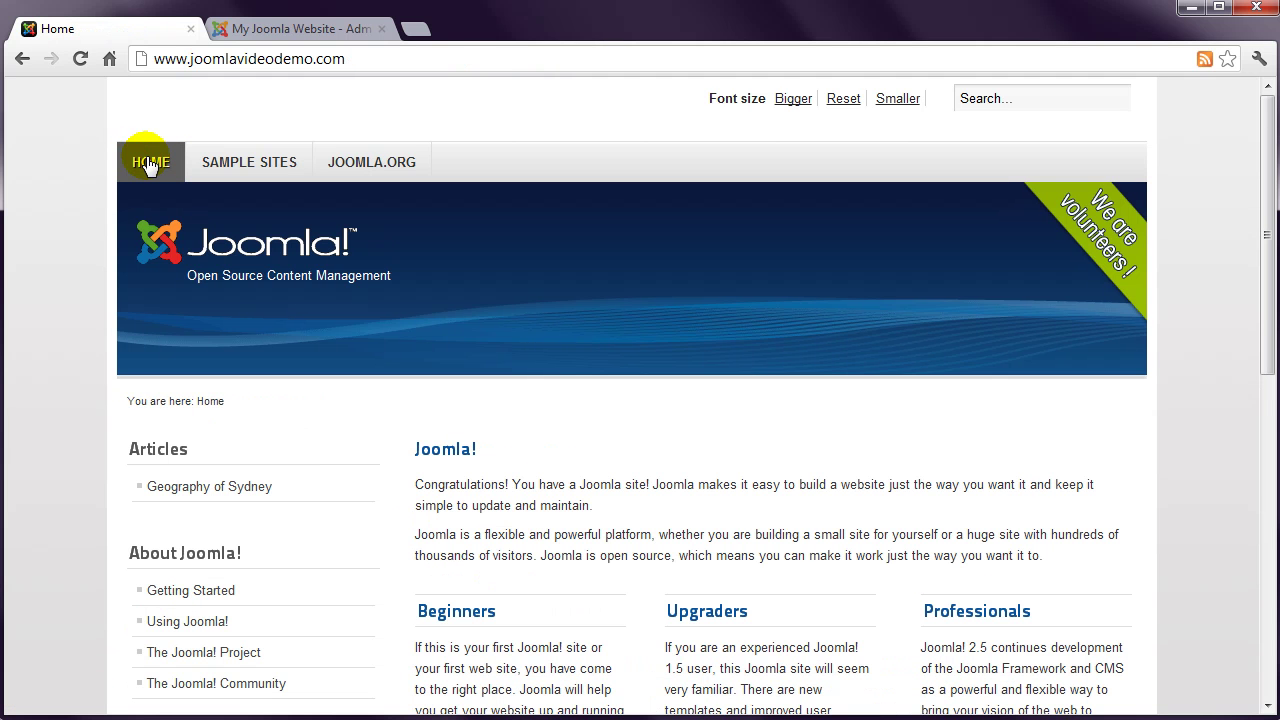
{"action": "scroll", "coordinate": [16, 258], "scroll_direction": "down", "scroll_amount": 3}
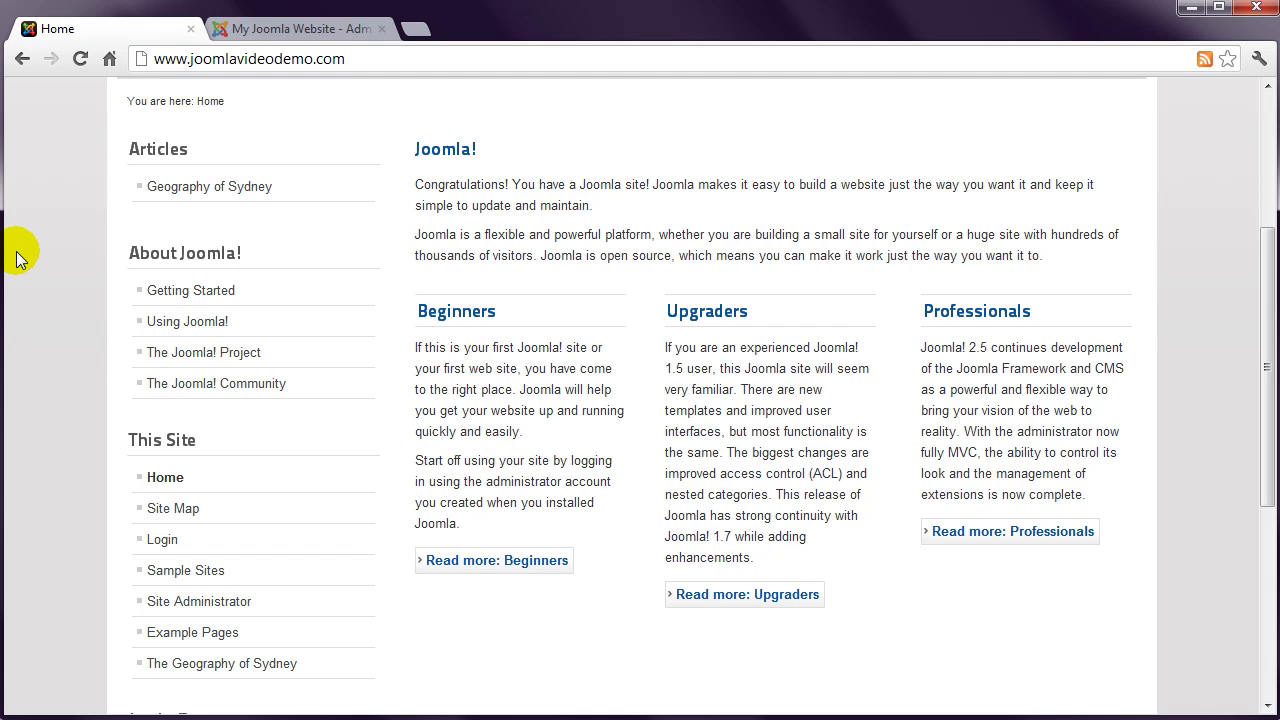
{"action": "left_click", "coordinate": [193, 290]}
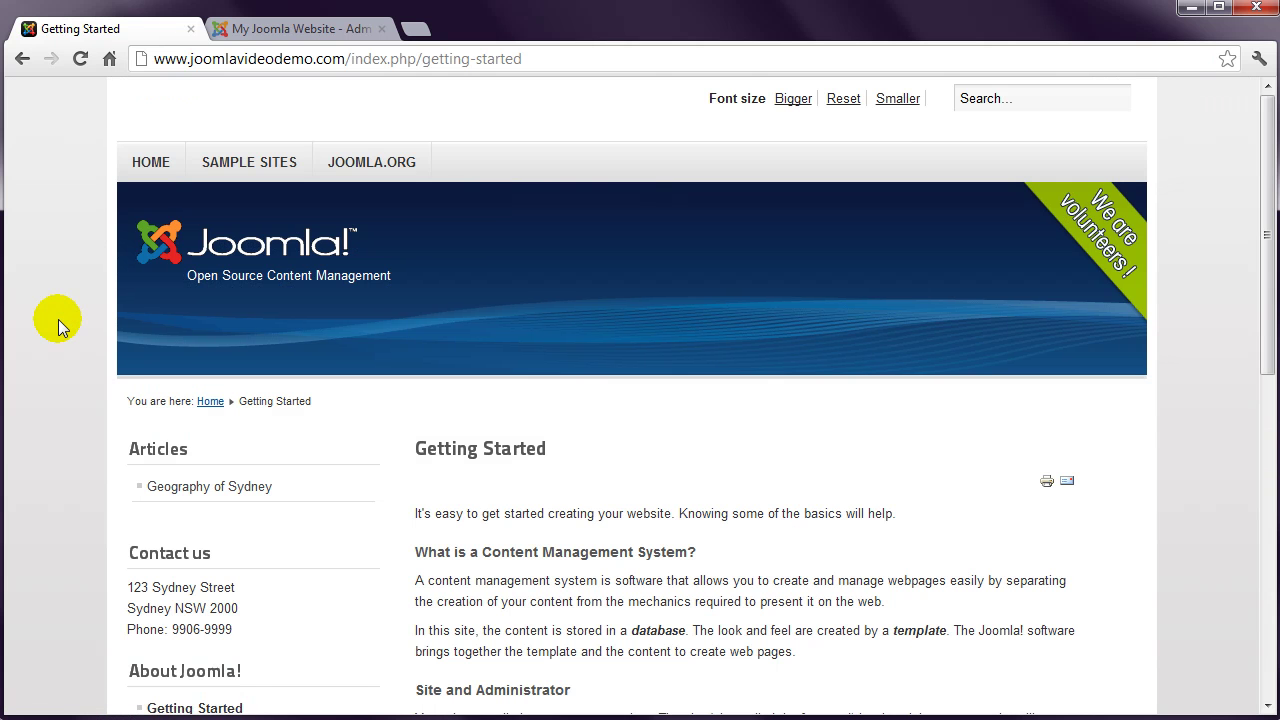
{"action": "scroll", "coordinate": [58, 319], "scroll_direction": "down", "scroll_amount": 2}
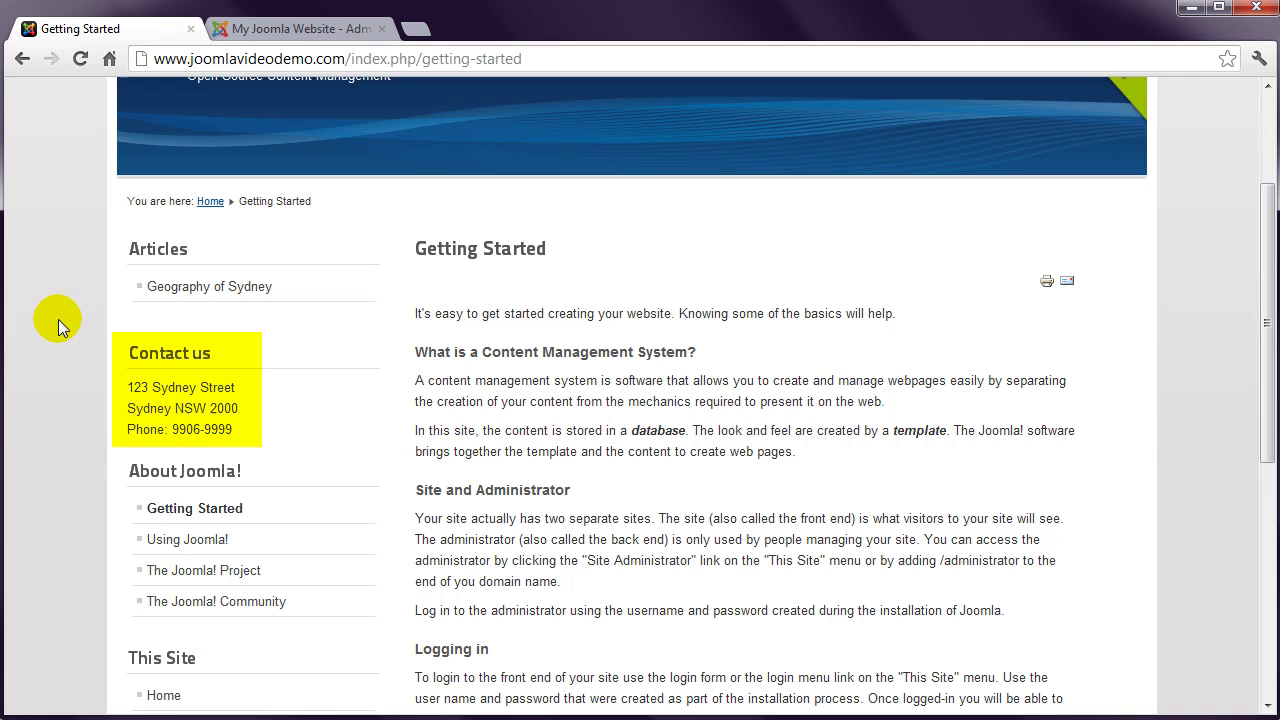
{"action": "left_click", "coordinate": [222, 540]}
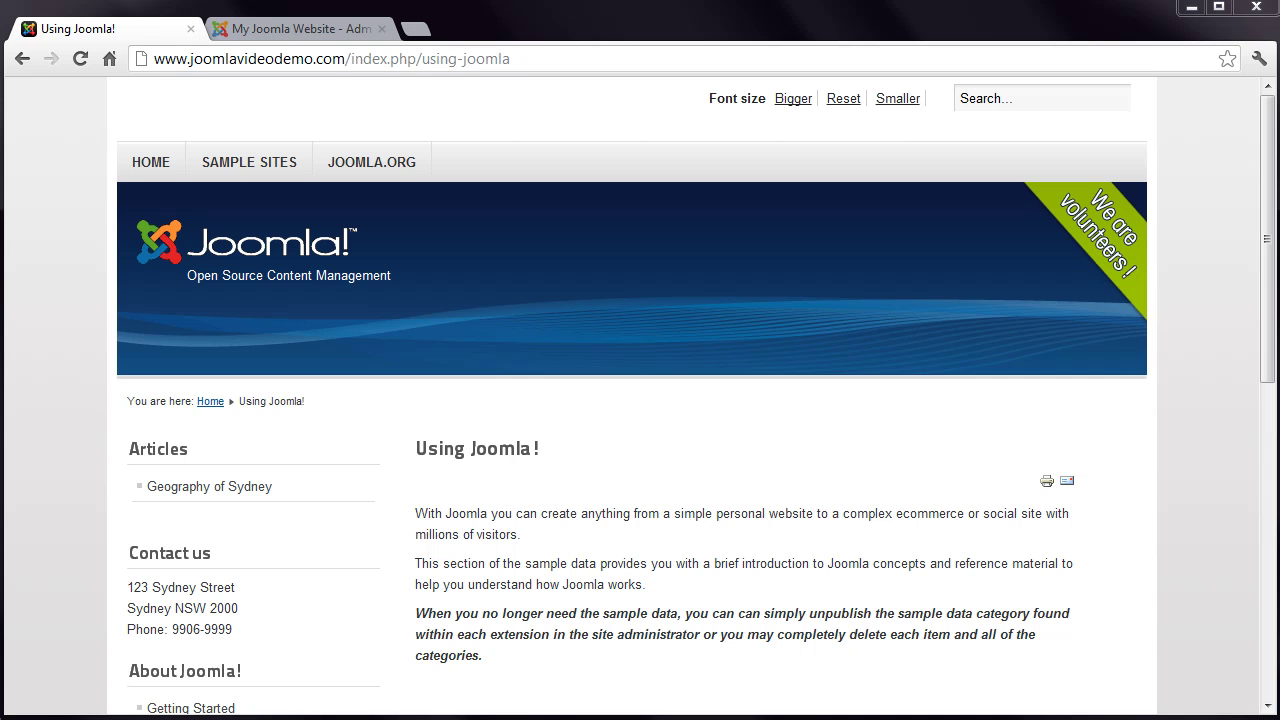
Step: Back in the backend's Module Manager, filter the modules to position-7 and sort them by ordering
{"action": "left_click", "coordinate": [290, 28]}
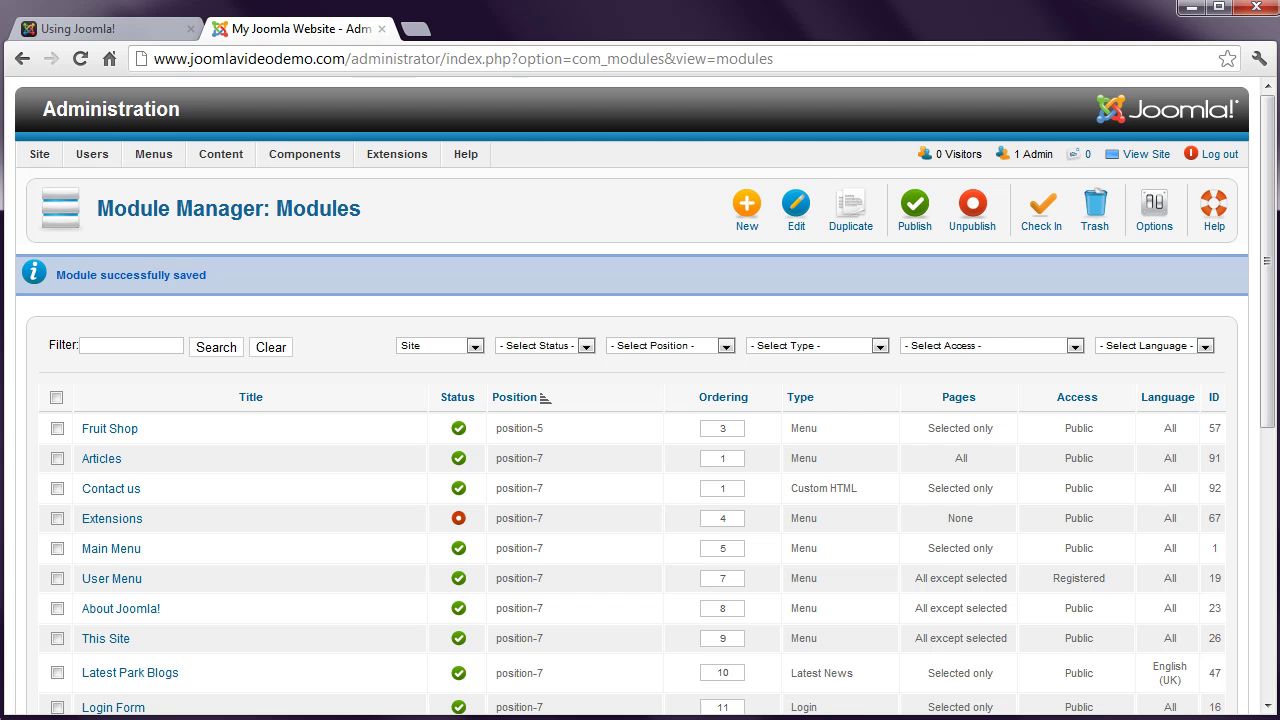
{"action": "left_click", "coordinate": [725, 345]}
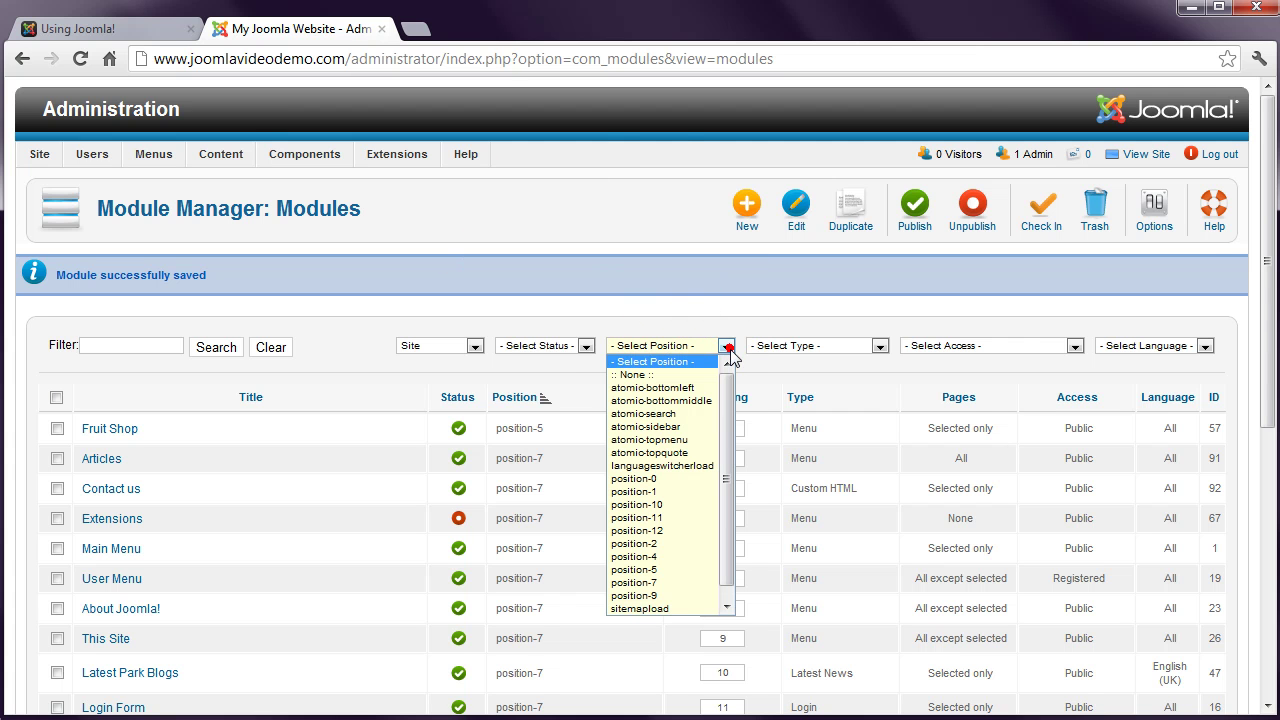
{"action": "scroll", "coordinate": [720, 380], "scroll_direction": "down", "scroll_amount": 1}
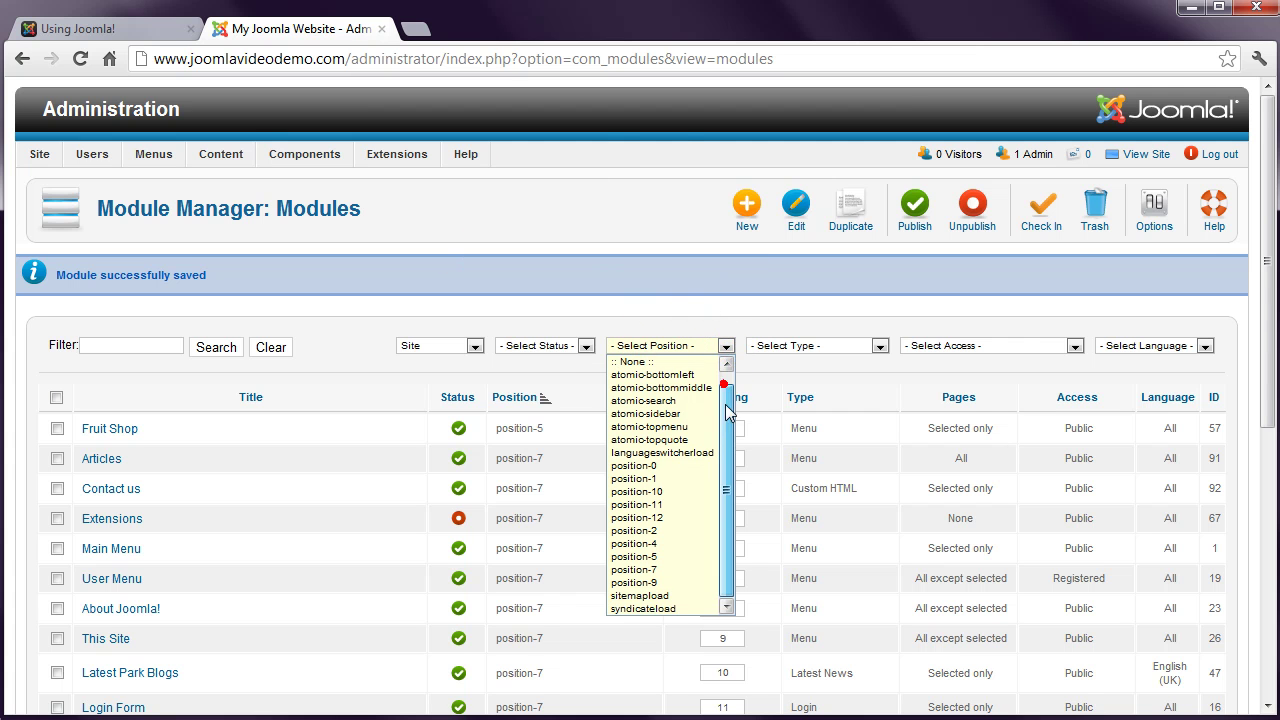
{"action": "left_click", "coordinate": [660, 570]}
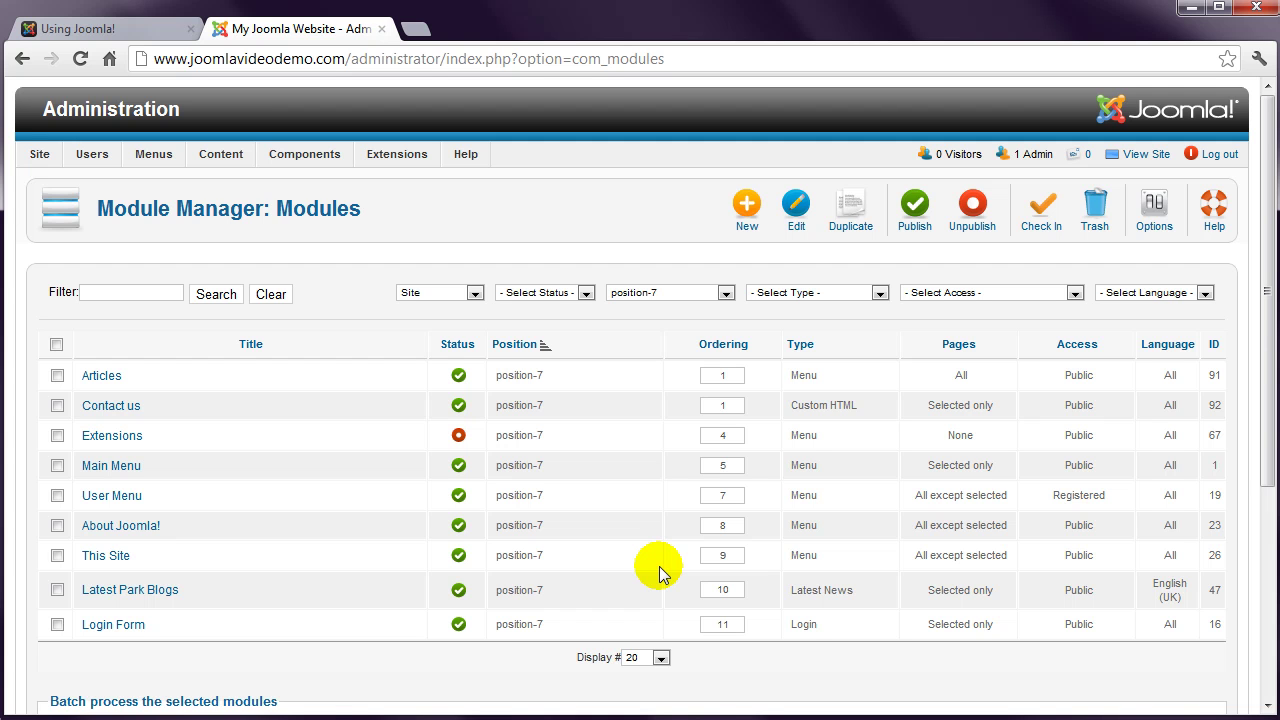
{"action": "left_click", "coordinate": [728, 352]}
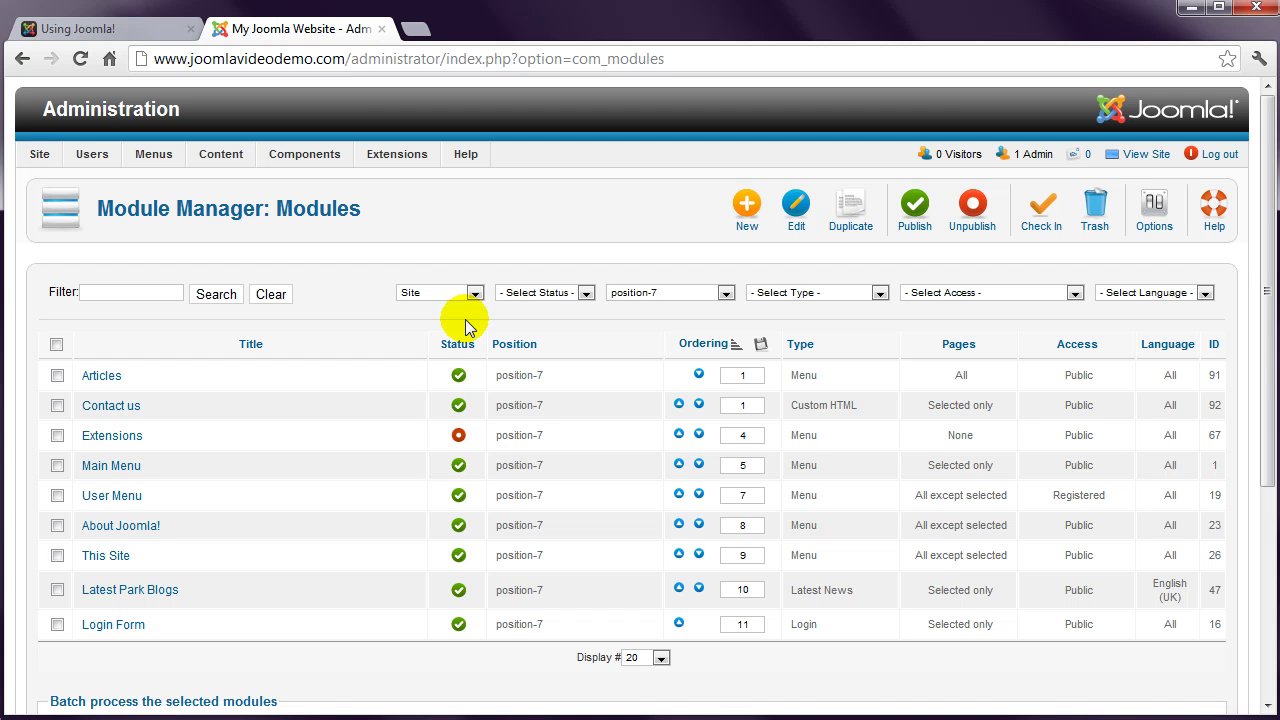
Step: Move the Contact us module above Articles by setting its order number to 0 and saving the ordering
{"action": "left_click", "coordinate": [679, 404]}
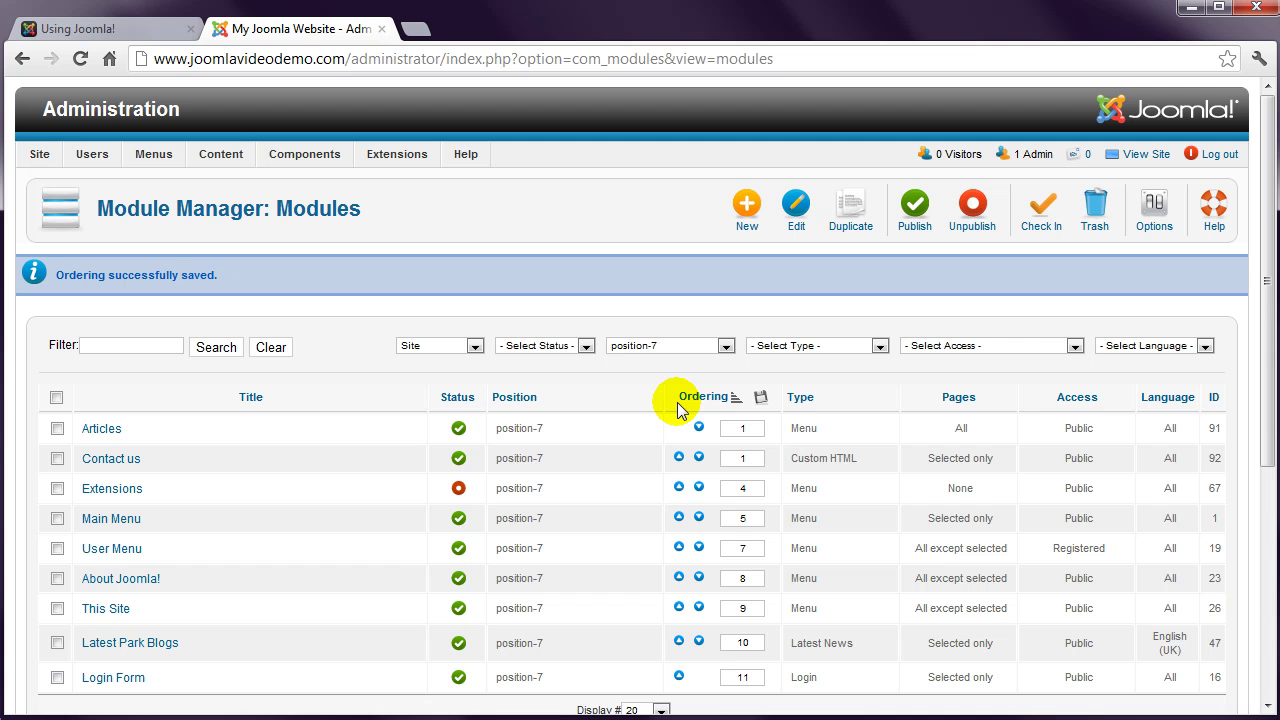
{"action": "double_click", "coordinate": [742, 458]}
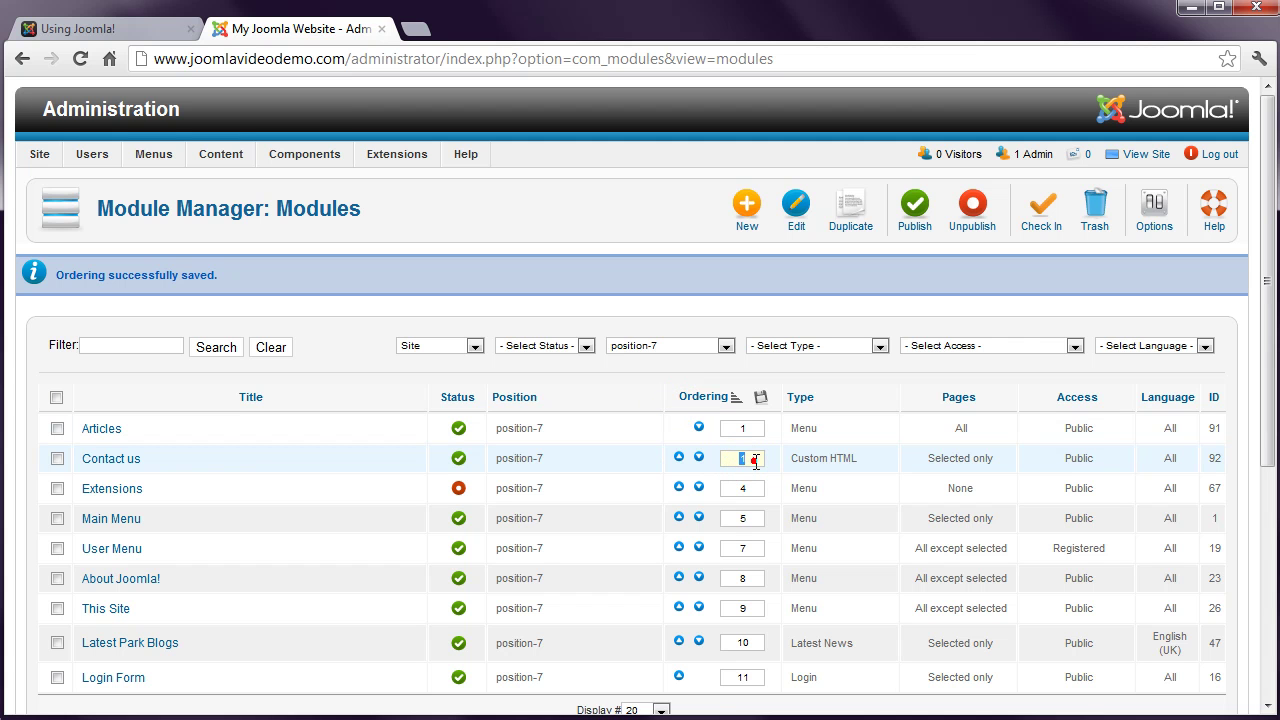
{"action": "type", "text": "0"}
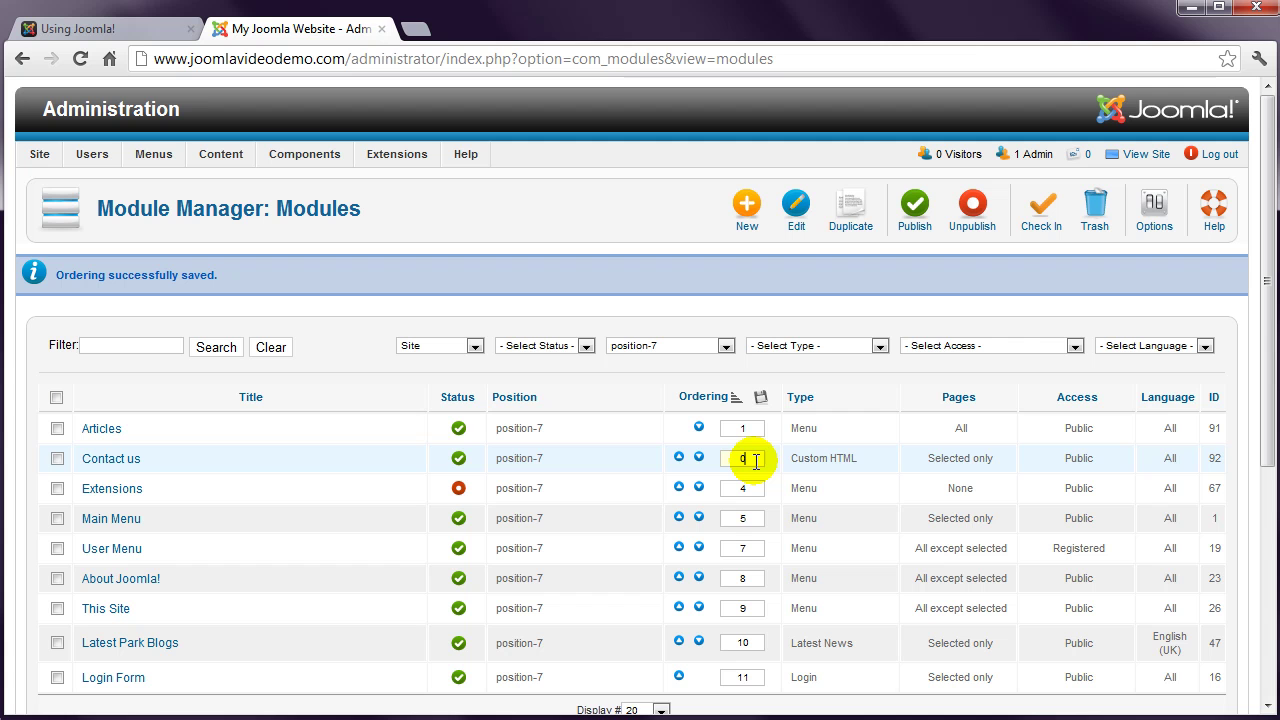
{"action": "left_click", "coordinate": [761, 400]}
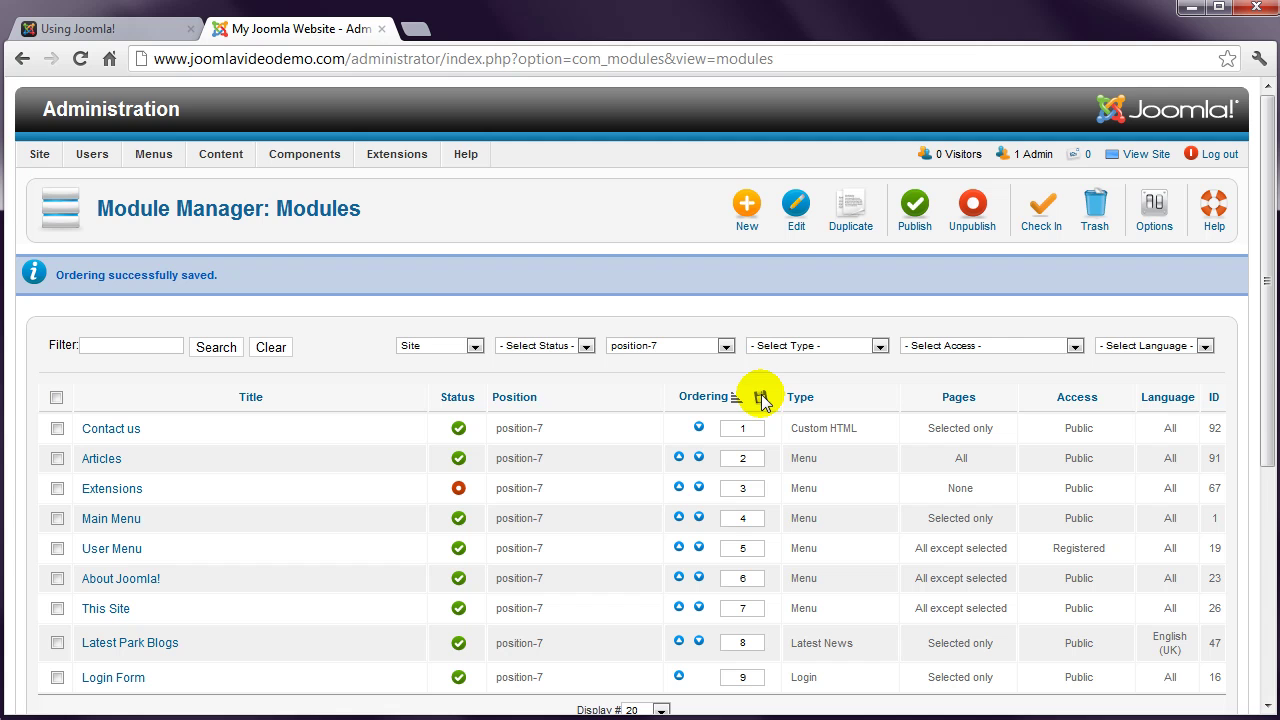
Step: Reload the Using Joomla! page on the public site to check the new order of the Contact us and Articles modules
{"action": "left_click", "coordinate": [135, 30]}
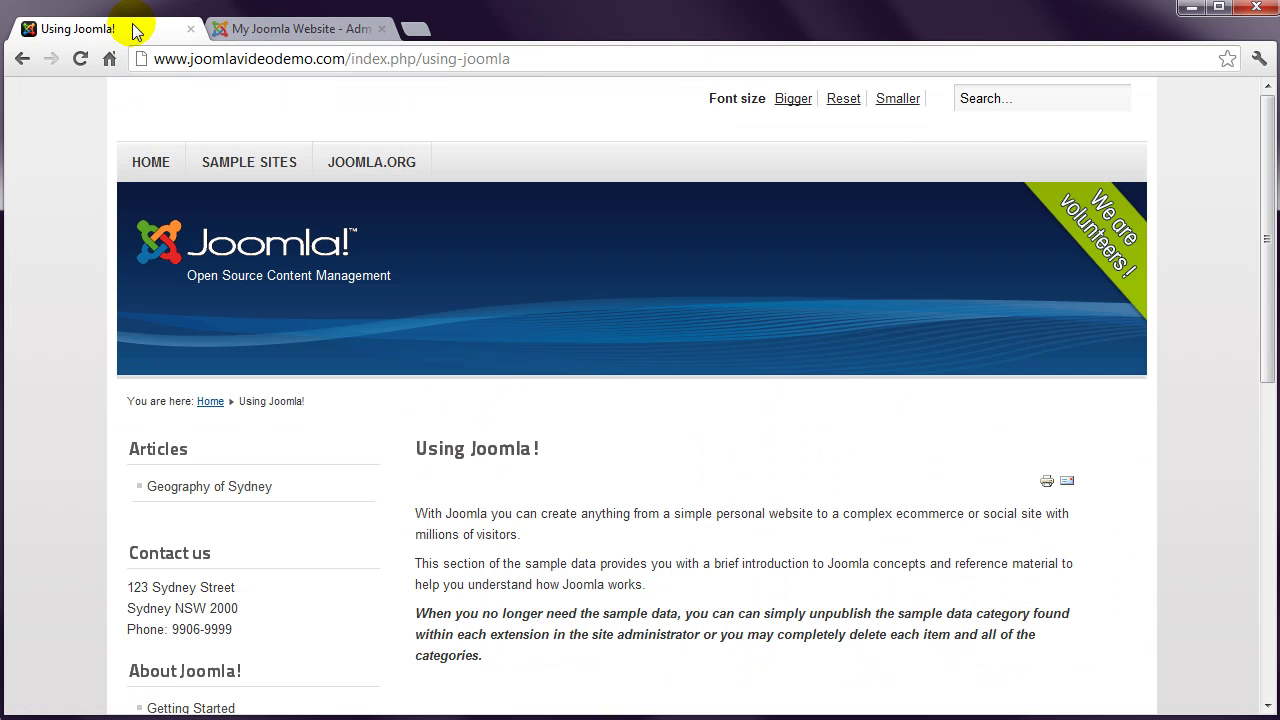
{"action": "left_click", "coordinate": [80, 58]}
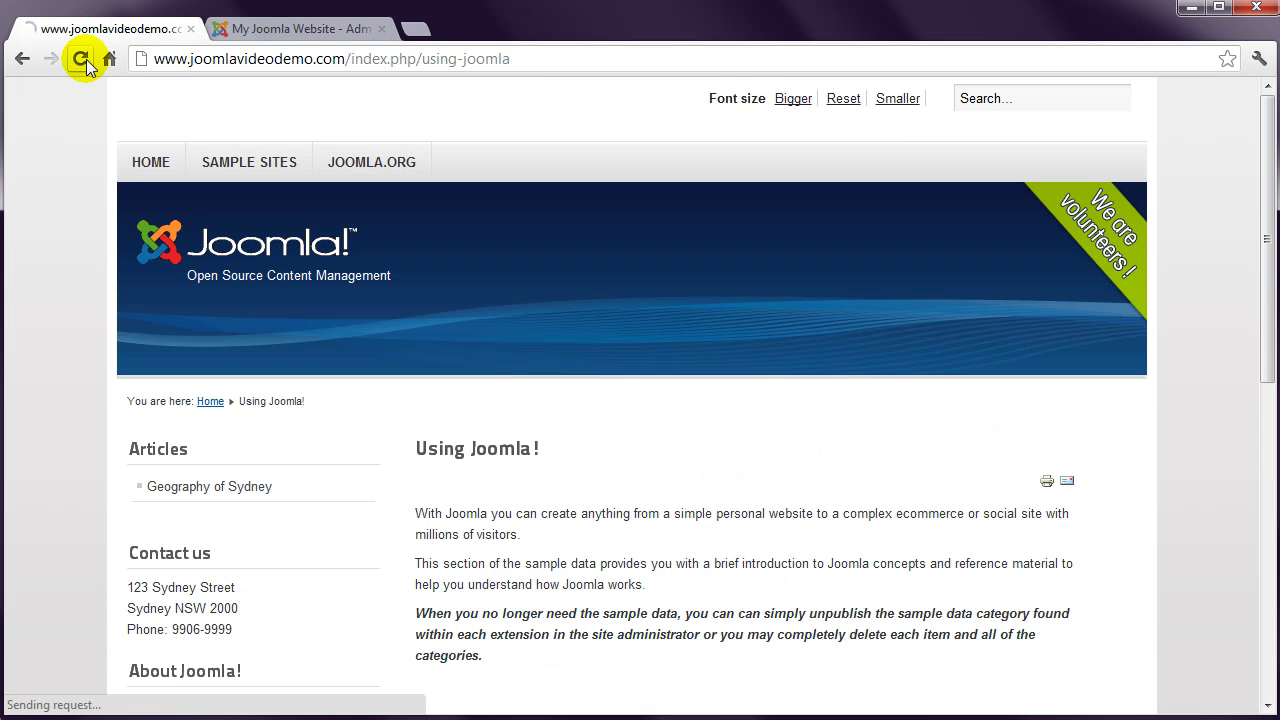